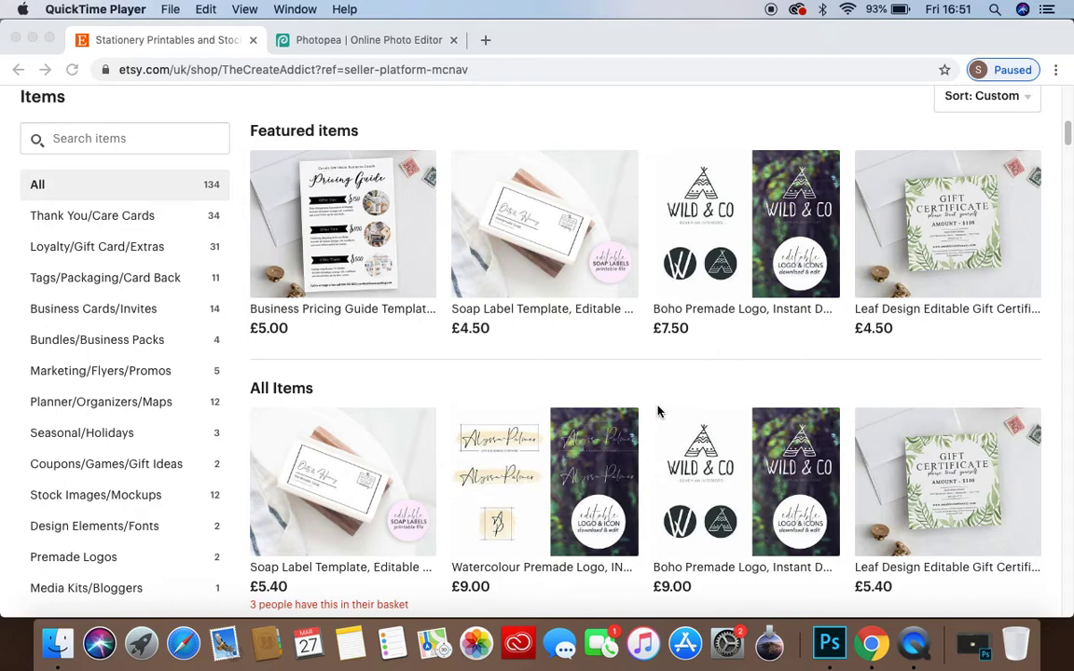
# Step: Open the A5 White Card Mockup Bundle listing from the shop's items
pyautogui.scroll(10, 655, 411)
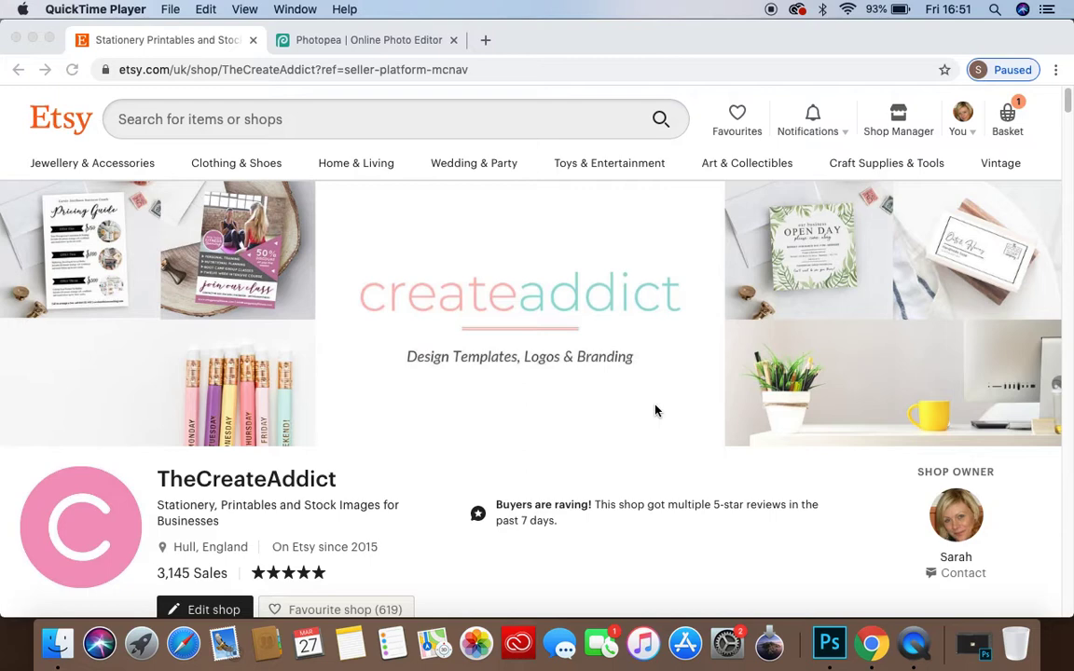
pyautogui.scroll(-1, 656, 411)
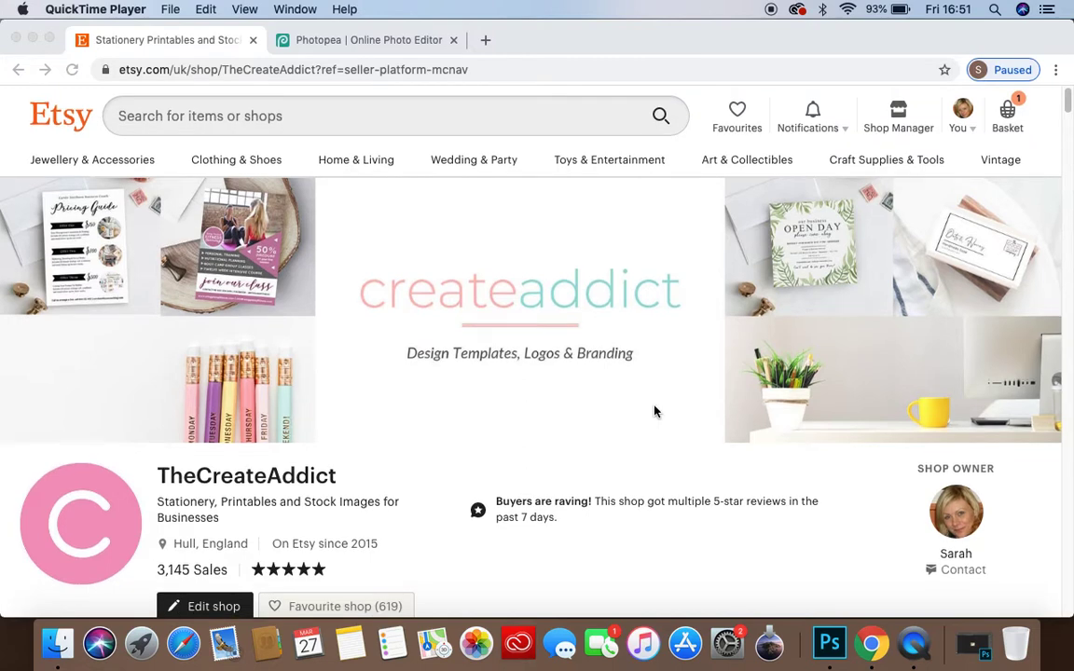
pyautogui.scroll(1, 655, 414)
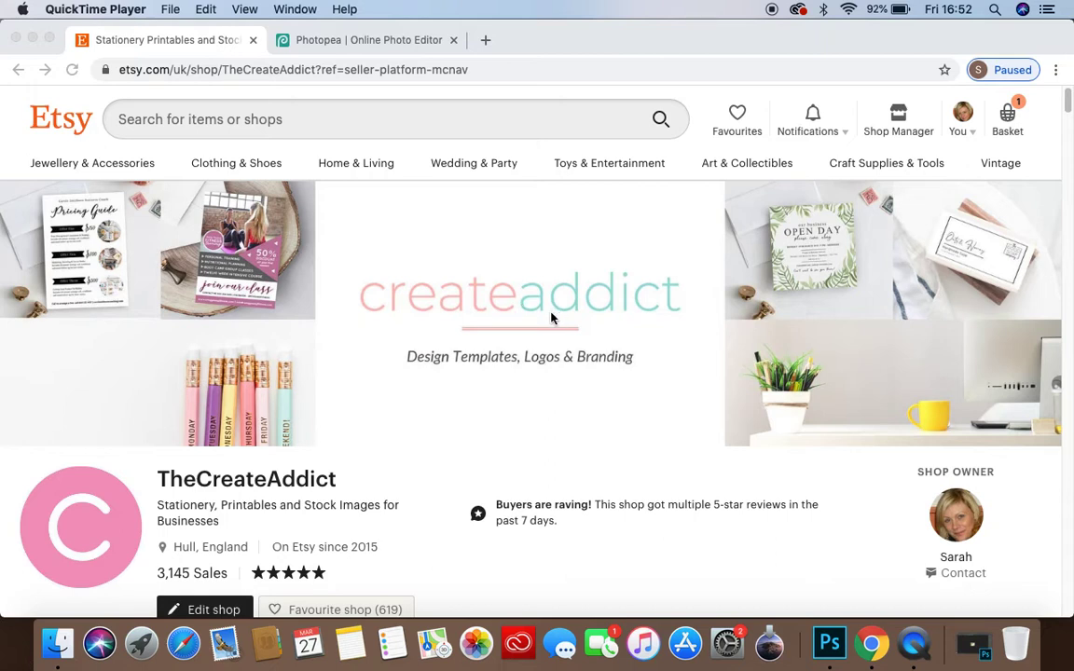
pyautogui.scroll(-15, 595, 347)
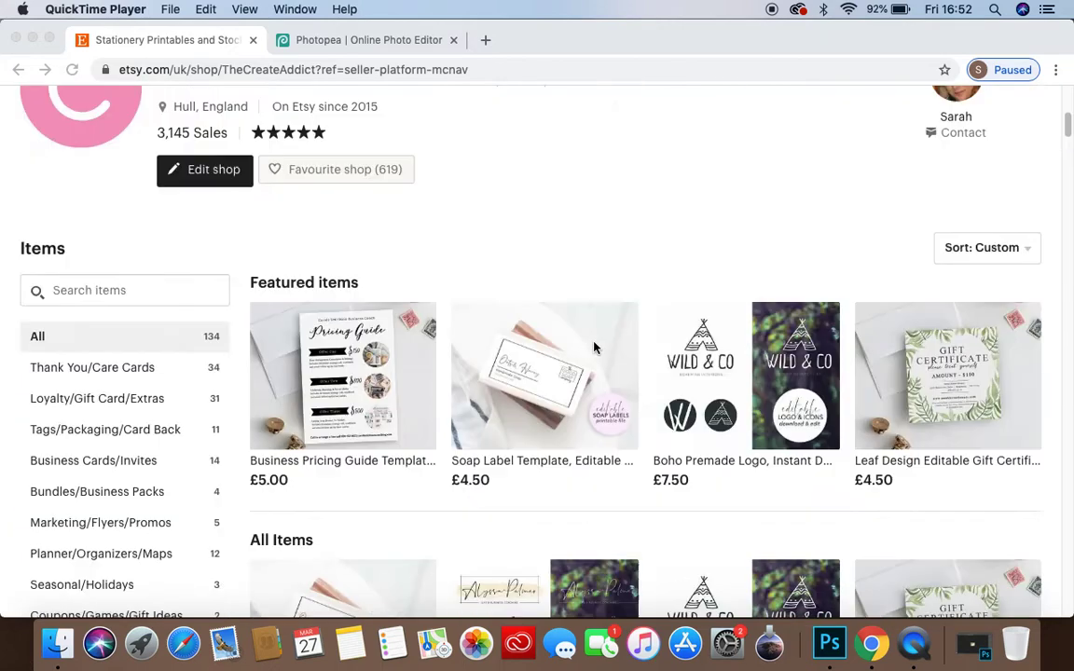
pyautogui.scroll(-12, 644, 368)
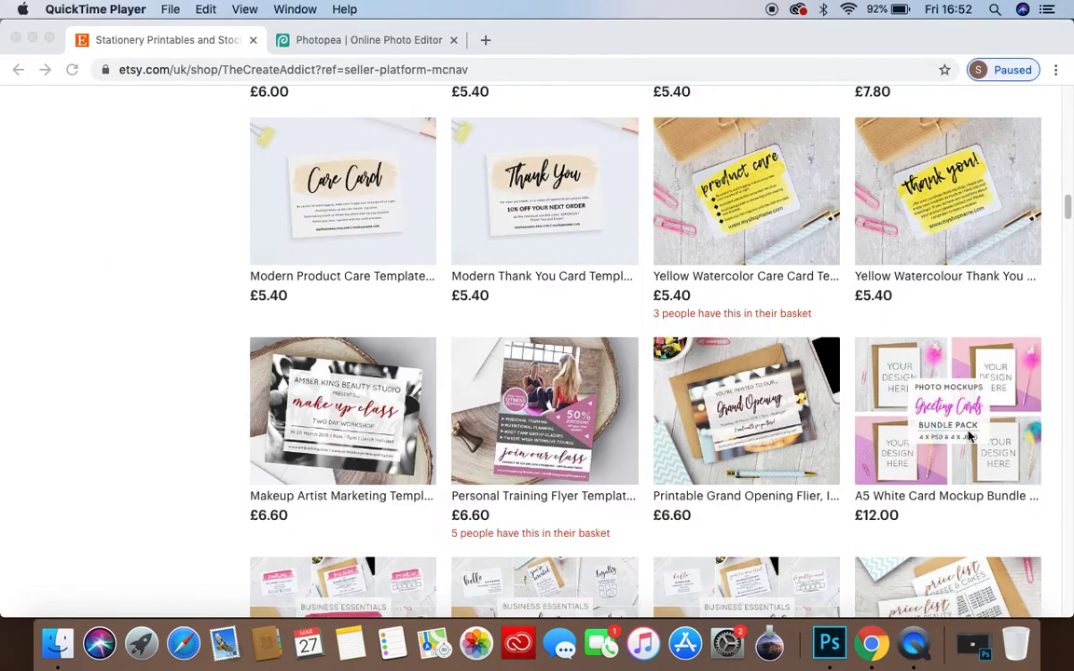
pyautogui.click(969, 436)
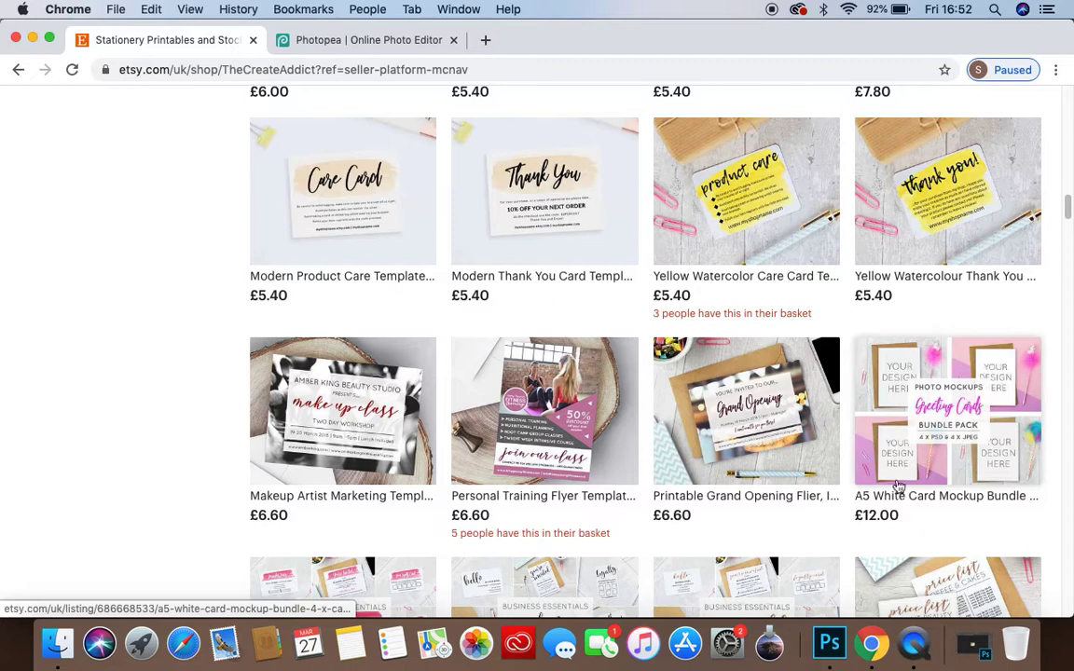
pyautogui.click(983, 435)
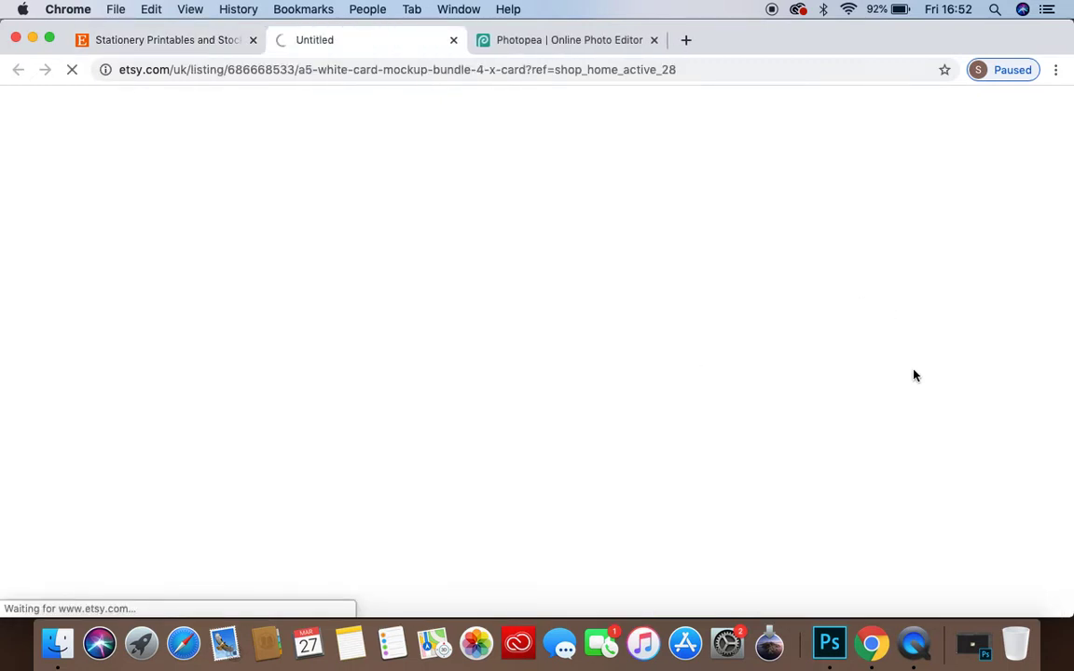
# Step: Examine the mockup bundle listing's preview images and included file types, and close the listing
pyautogui.scroll(-4, 839, 362)
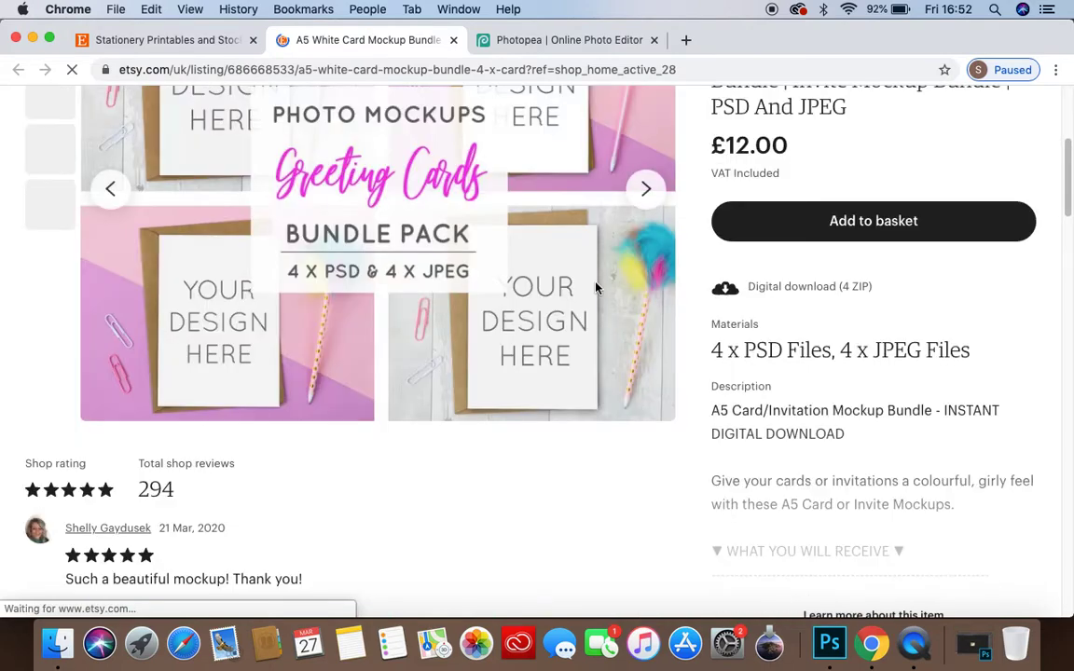
pyautogui.scroll(2, 596, 287)
pyautogui.click(50, 283)
pyautogui.click(650, 340)
pyautogui.click(645, 321)
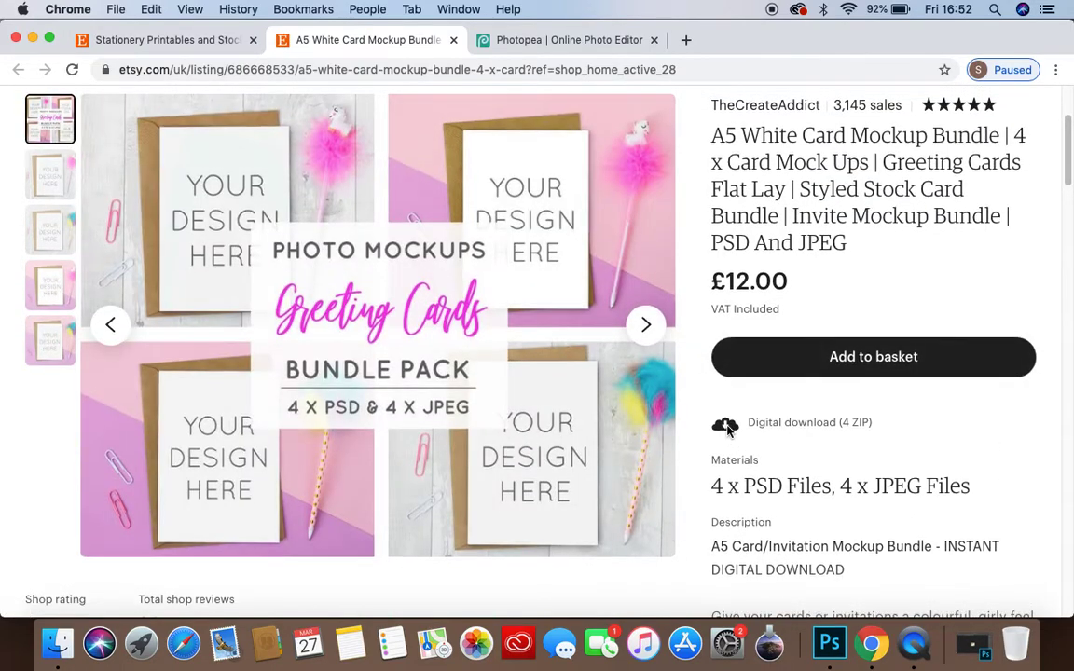
pyautogui.scroll(2, 690, 431)
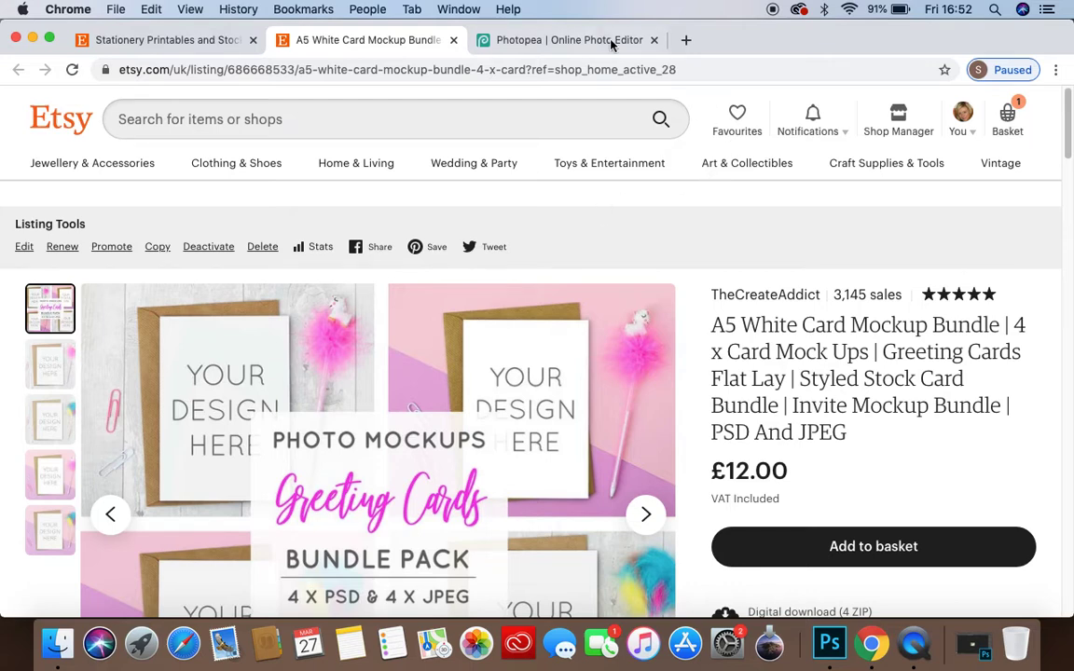
pyautogui.click(453, 40)
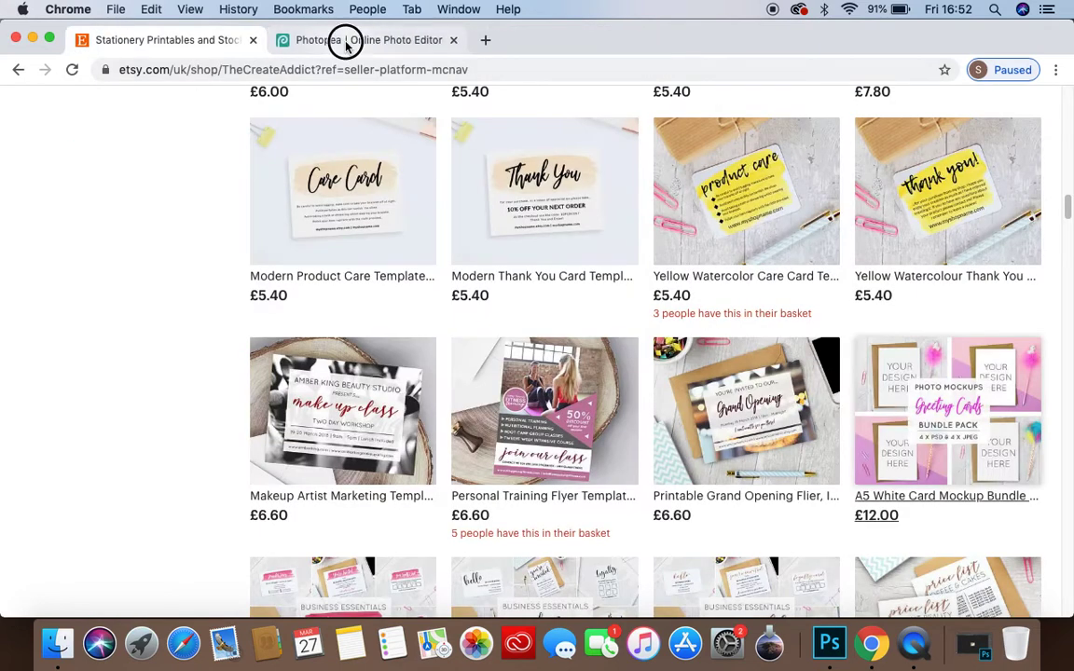
# Step: Switch to Photopea and open the Pink and Purple A5 card mockup PSD from the PinkAndPurpleA5CardMockup folder in Documents > Create Addict
pyautogui.click(373, 41)
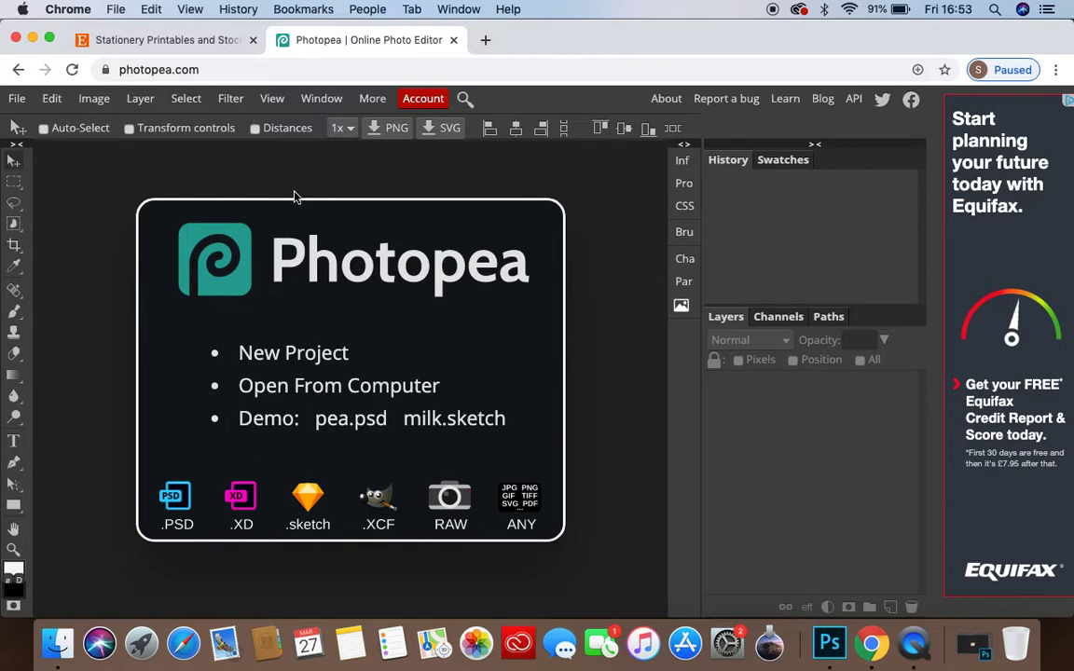
pyautogui.click(18, 99)
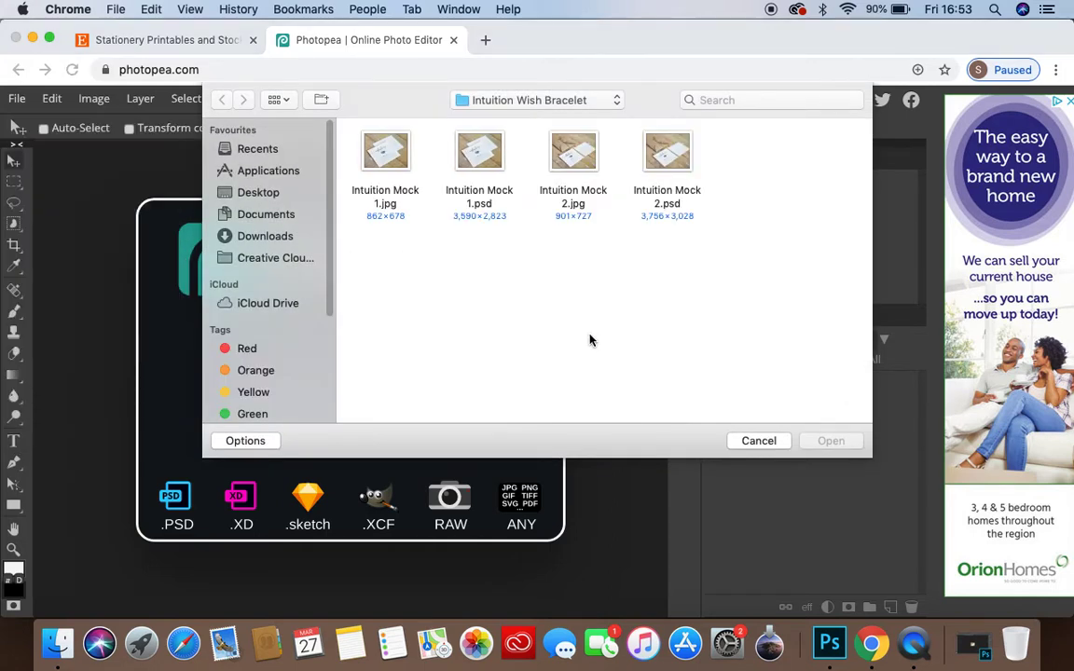
pyautogui.click(266, 214)
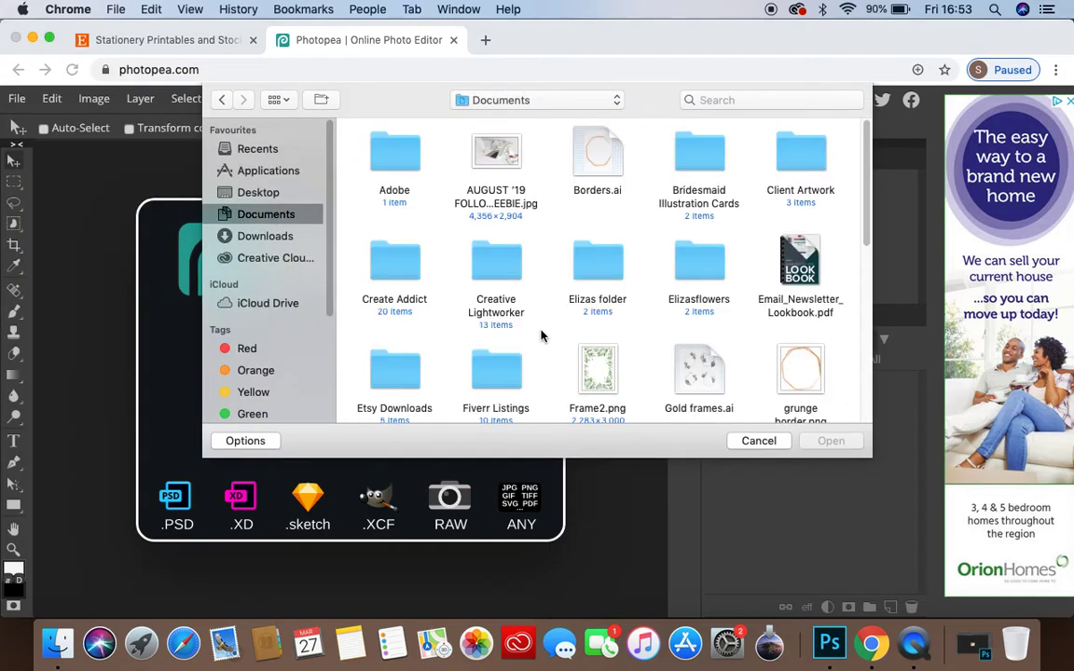
pyautogui.click(426, 294)
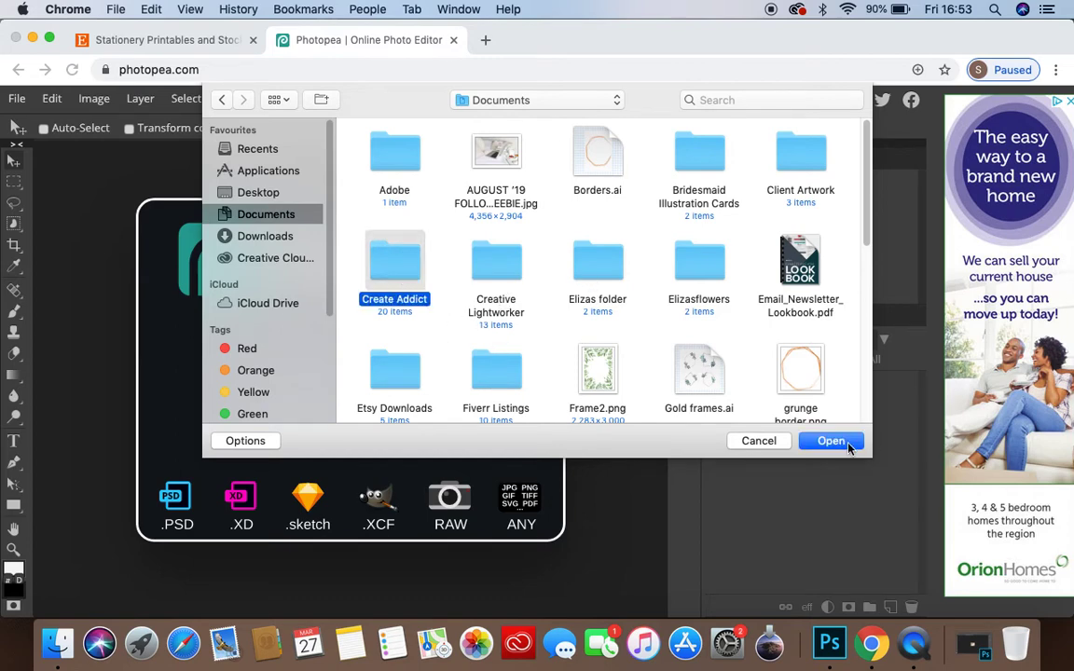
pyautogui.click(830, 441)
pyautogui.scroll(-3, 799, 369)
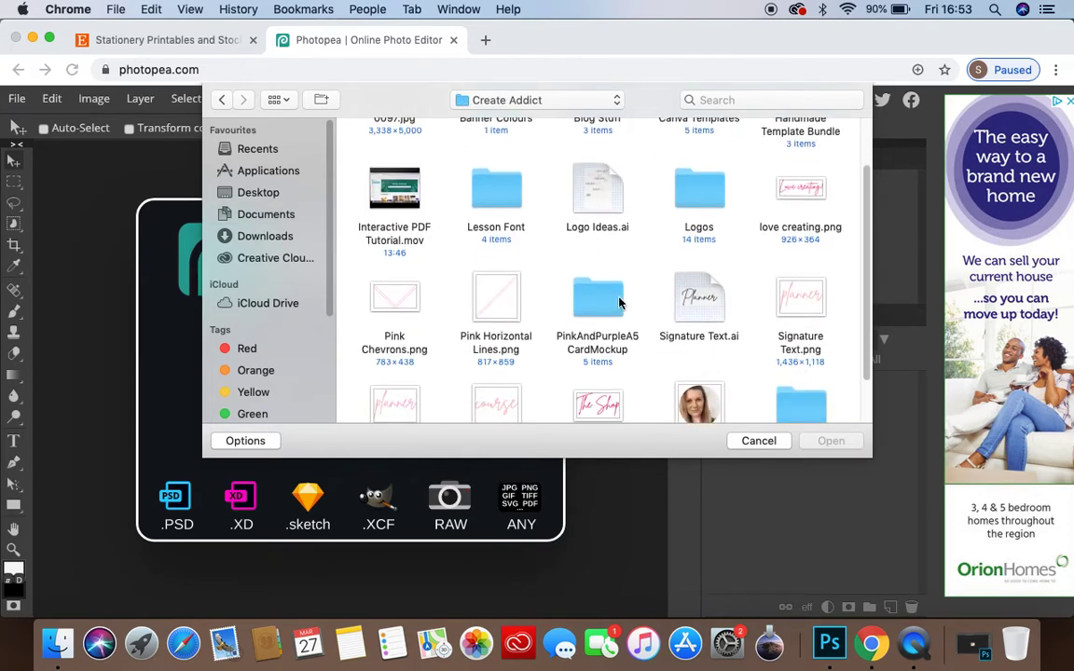
pyautogui.doubleClick(565, 317)
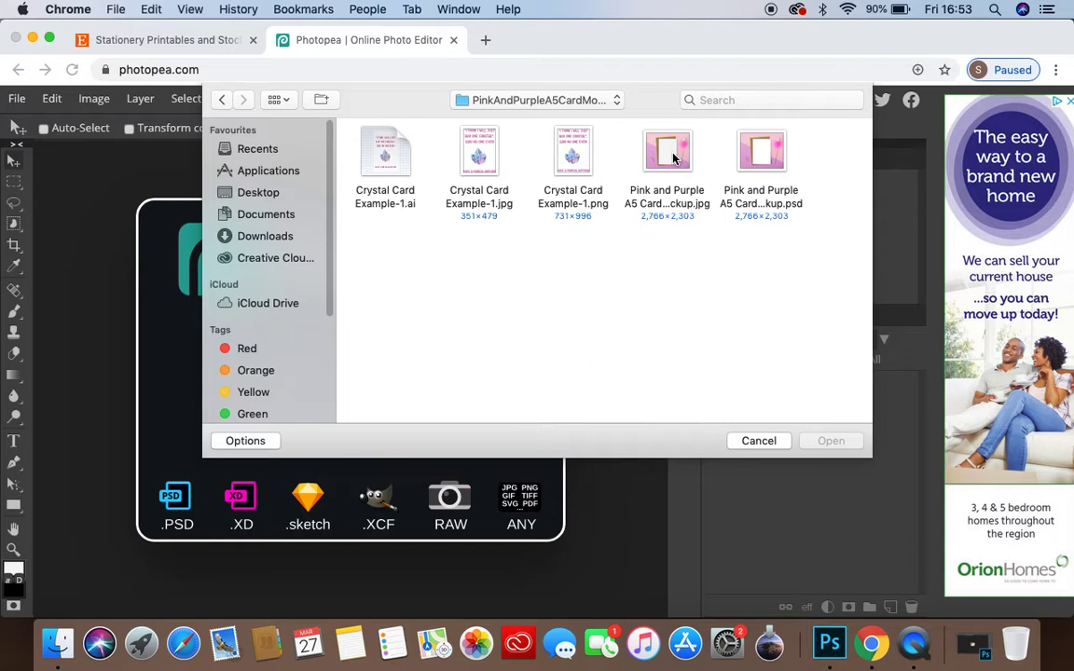
pyautogui.click(757, 175)
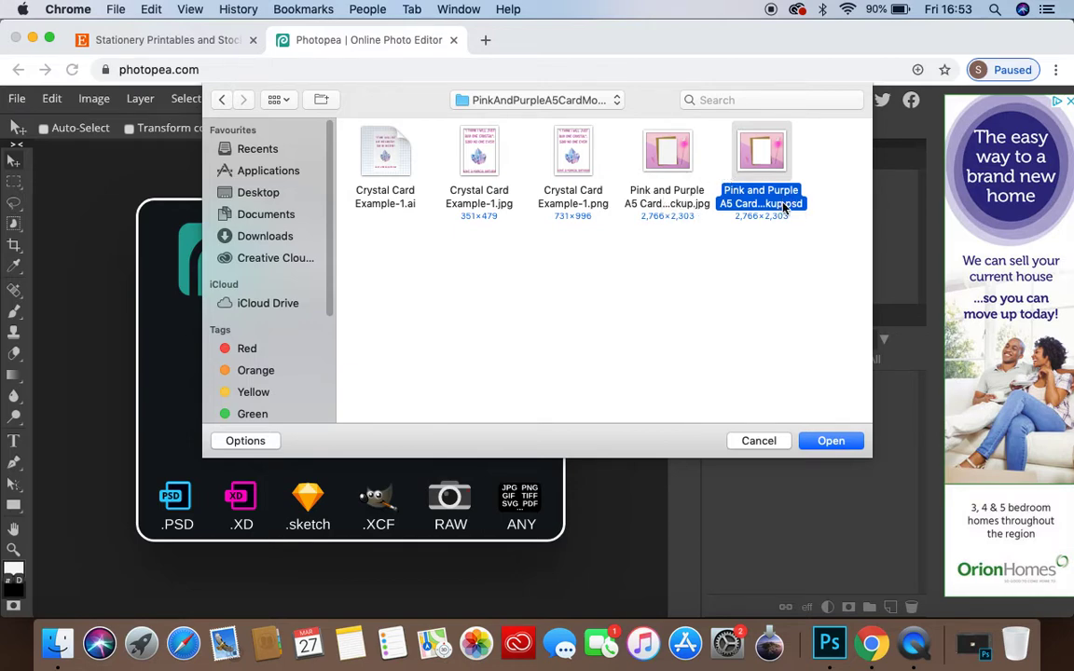
pyautogui.click(828, 440)
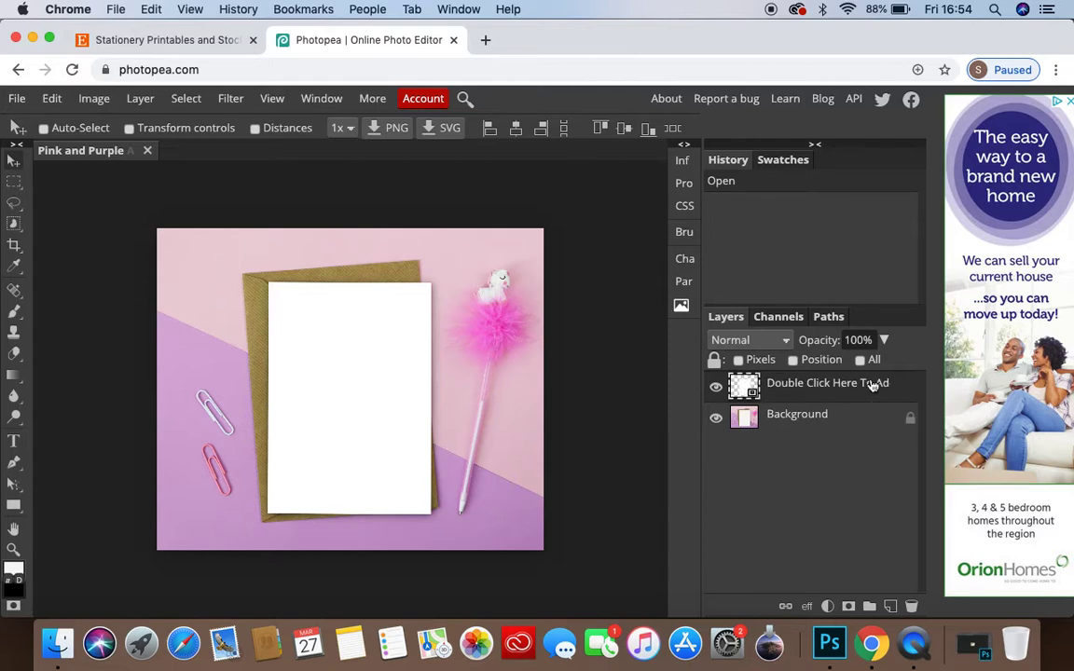
# Step: Open the card's smart object layer for editing and place Crystal Card Example-1.png into it
pyautogui.doubleClick(741, 389)
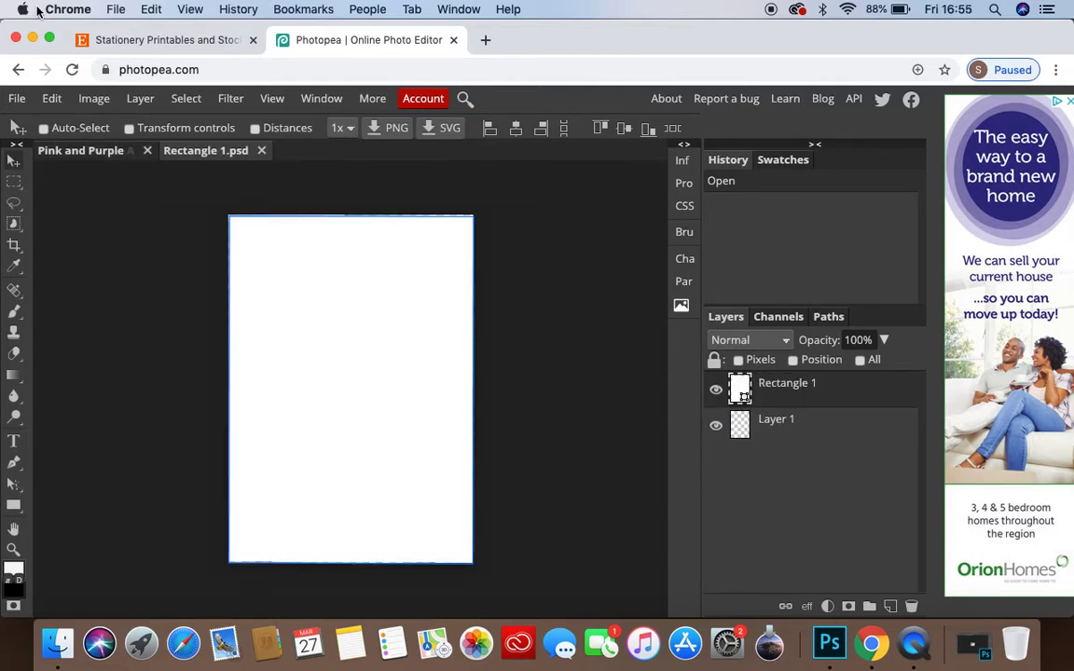
pyautogui.click(115, 9)
pyautogui.moveTo(136, 9)
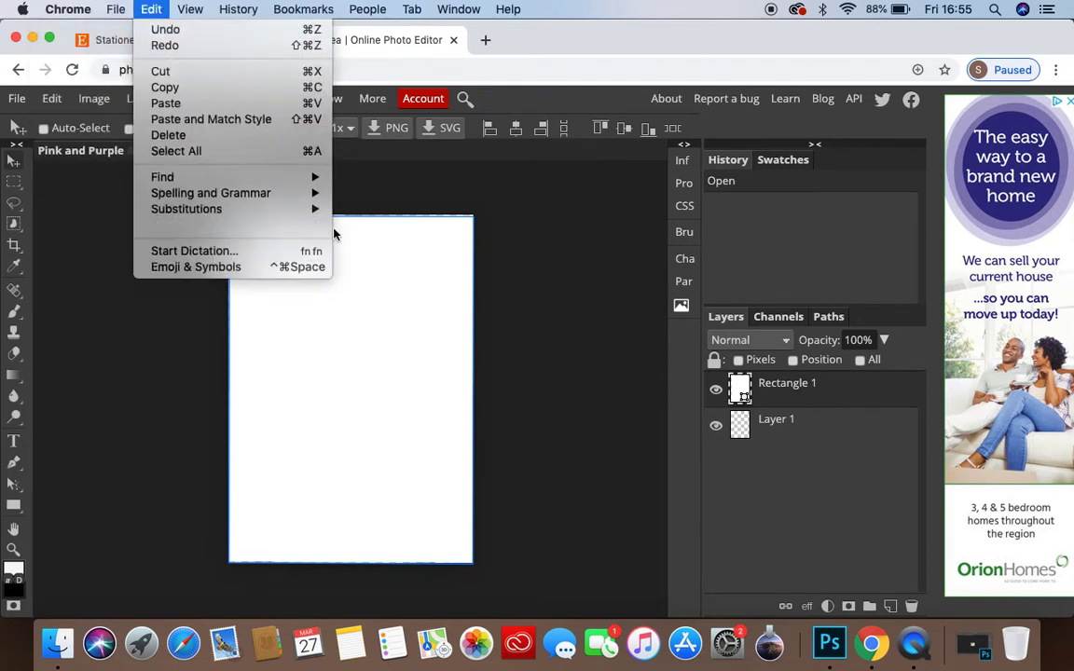
pyautogui.click(334, 234)
pyautogui.click(17, 97)
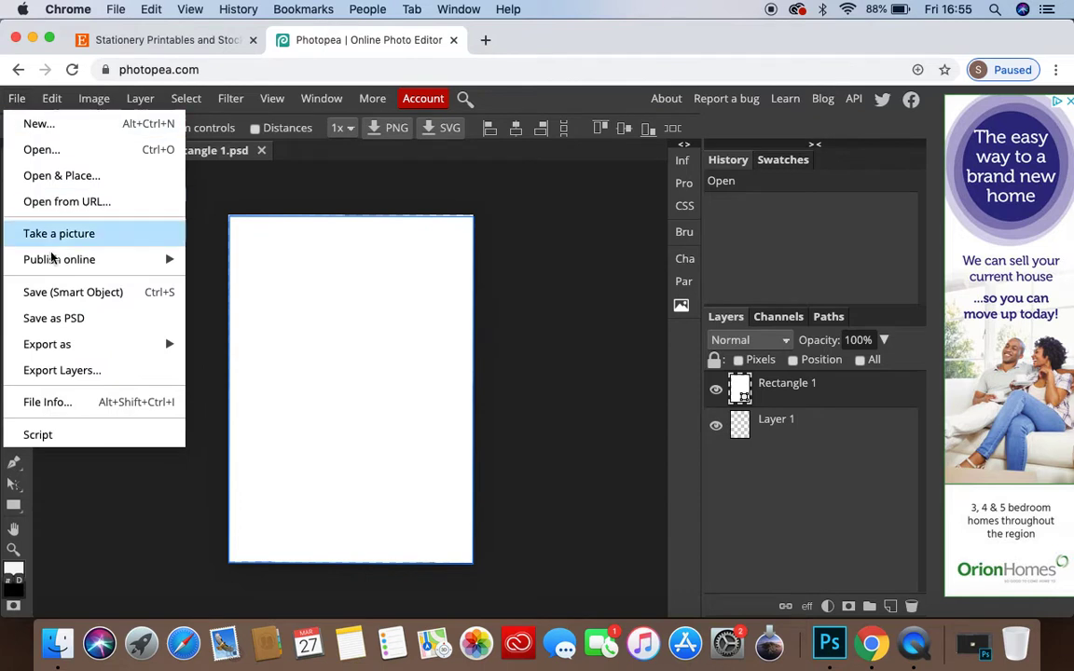
pyautogui.click(116, 170)
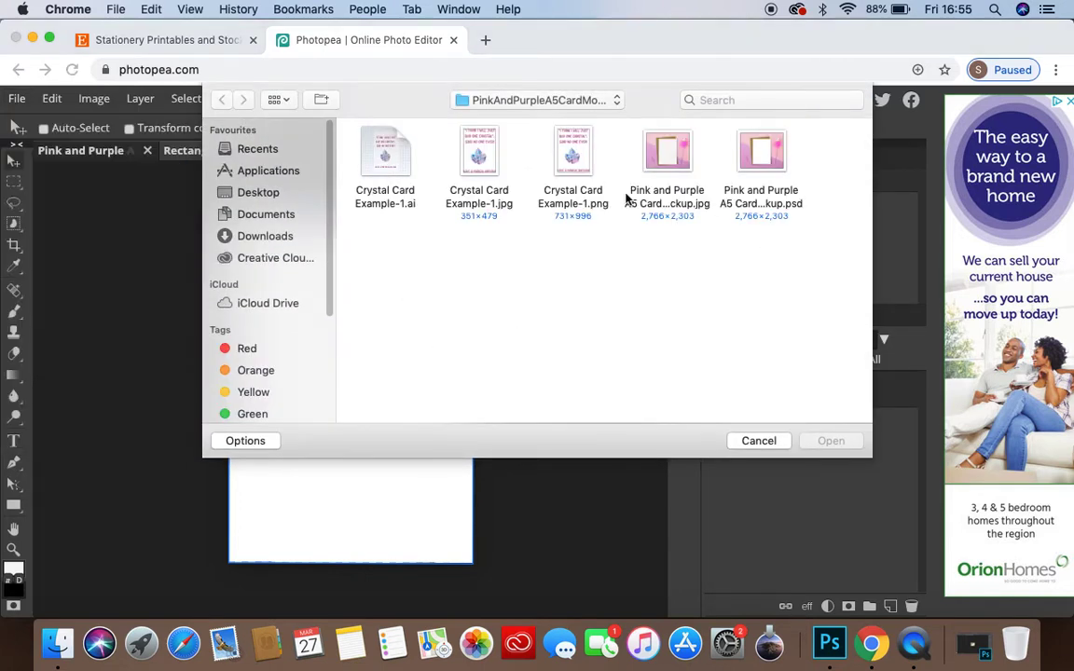
pyautogui.click(584, 165)
pyautogui.click(833, 440)
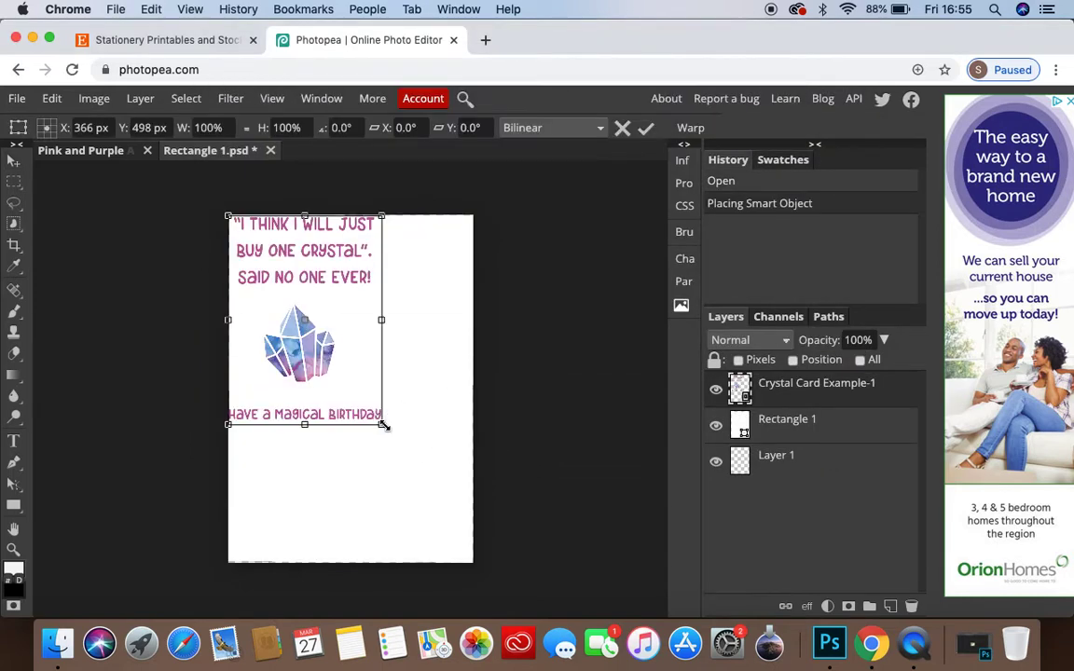
pyautogui.moveTo(381, 425); pyautogui.dragTo(372, 395)
pyautogui.moveTo(444, 507); pyautogui.dragTo(446, 441)
pyautogui.press('Return')
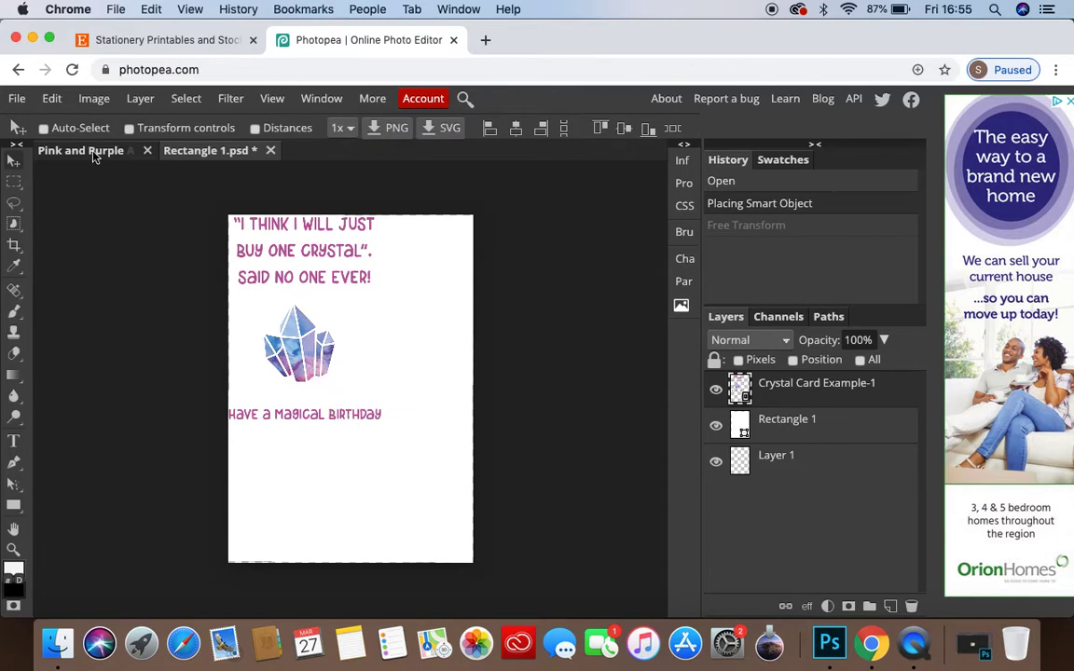
# Step: Free Transform the crystal card artwork to 140% and centre it on the white card at about X 585 px, Y 845 px
pyautogui.click(52, 98)
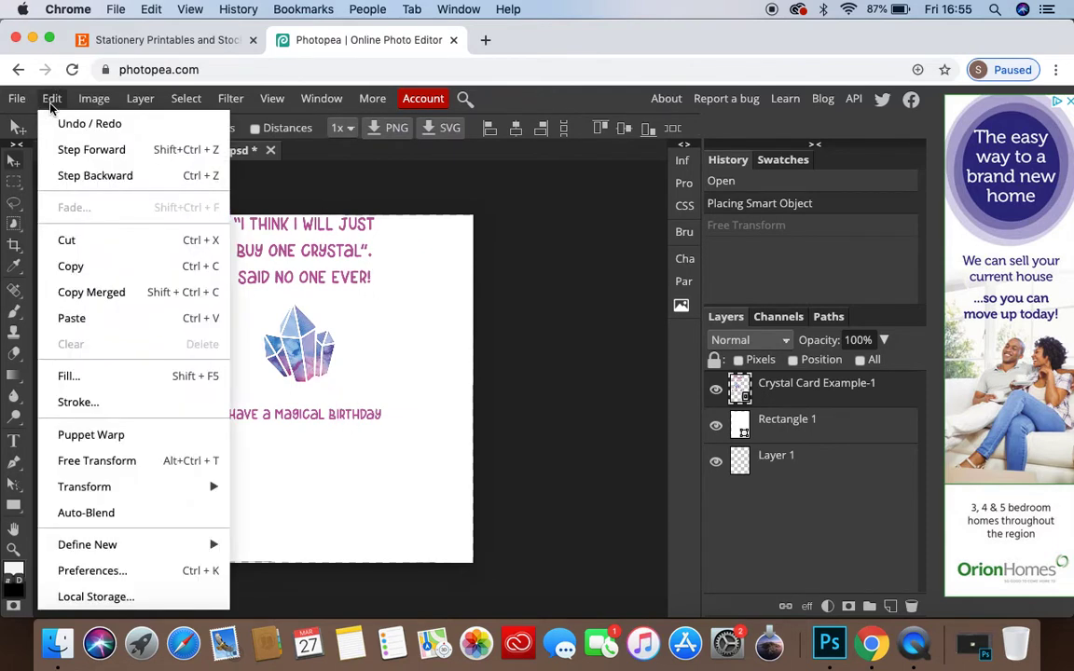
pyautogui.click(97, 463)
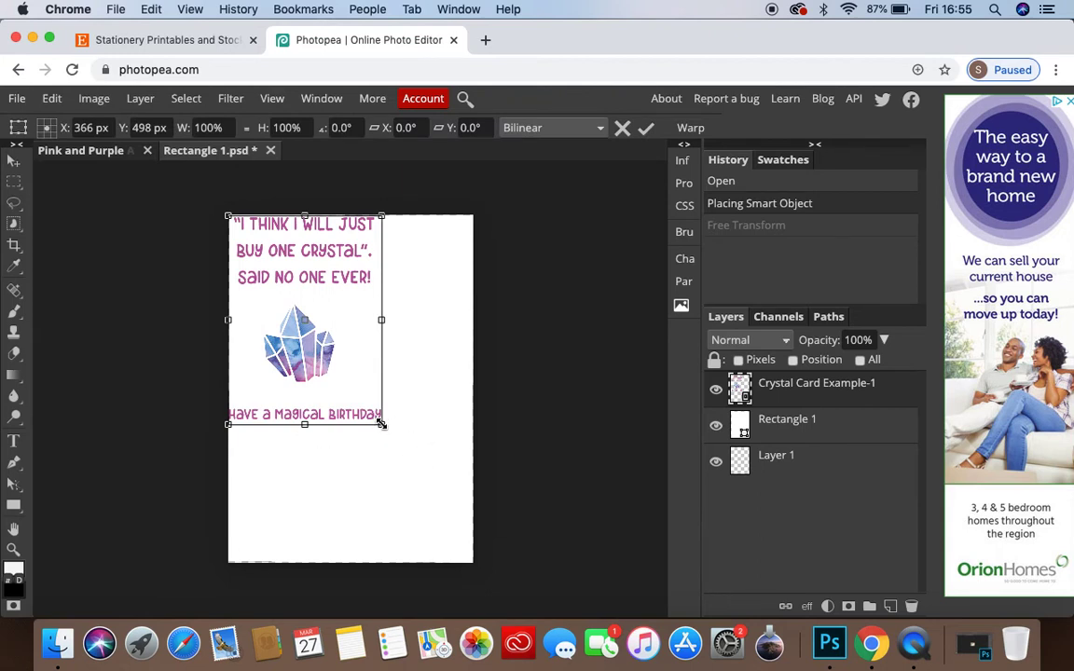
pyautogui.moveTo(381, 424); pyautogui.dragTo(451, 517)
pyautogui.moveTo(408, 314); pyautogui.dragTo(420, 333)
pyautogui.moveTo(458, 537); pyautogui.dragTo(454, 530)
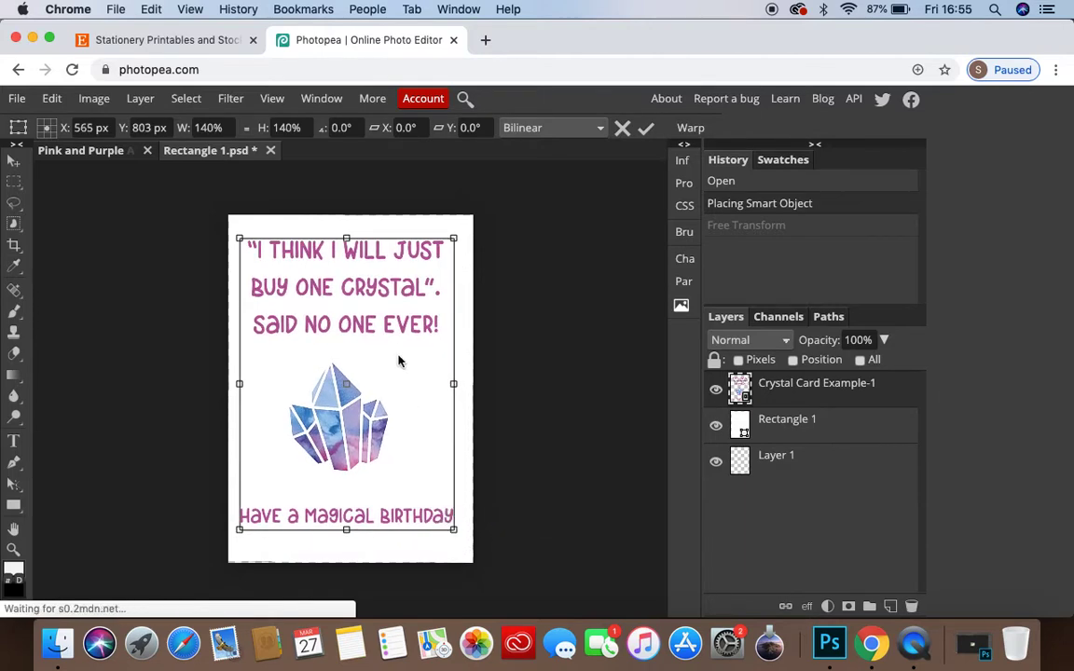
pyautogui.moveTo(389, 331); pyautogui.dragTo(392, 334)
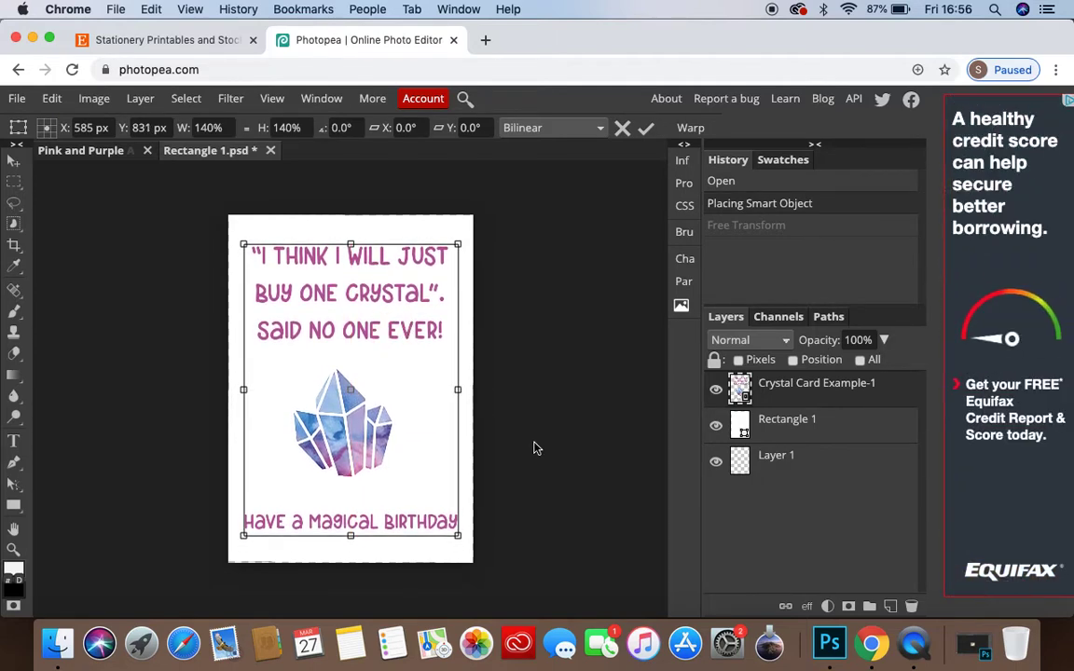
pyautogui.moveTo(344, 423); pyautogui.dragTo(344, 429)
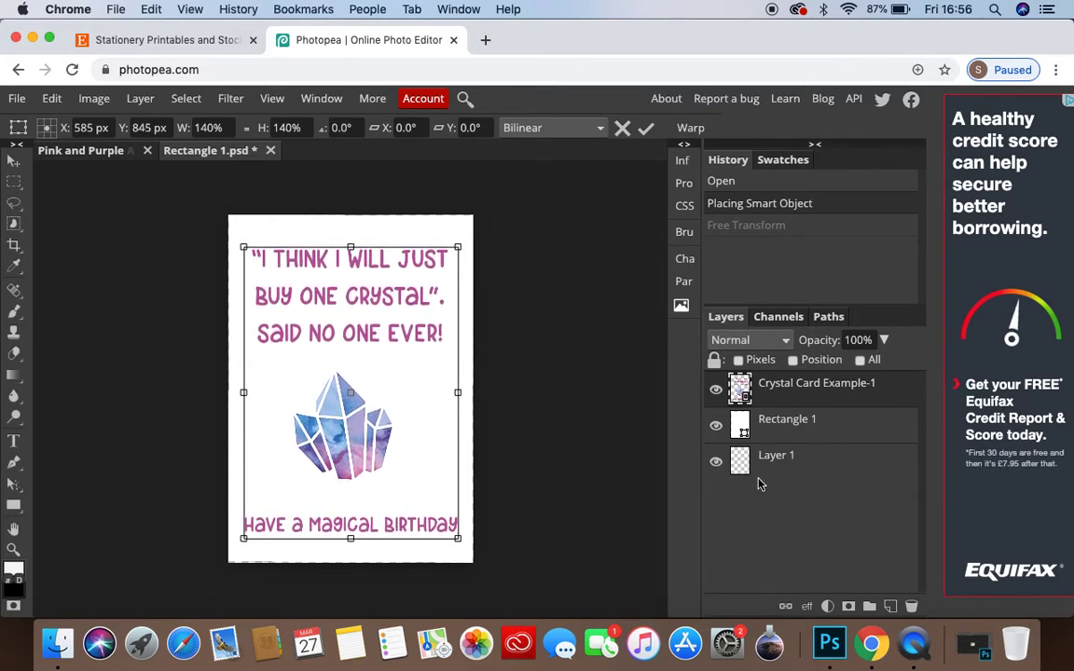
# Step: Save the smart object, check the artwork in the Pink and Purple mockup document, and close Rectangle 1.psd
pyautogui.click(16, 98)
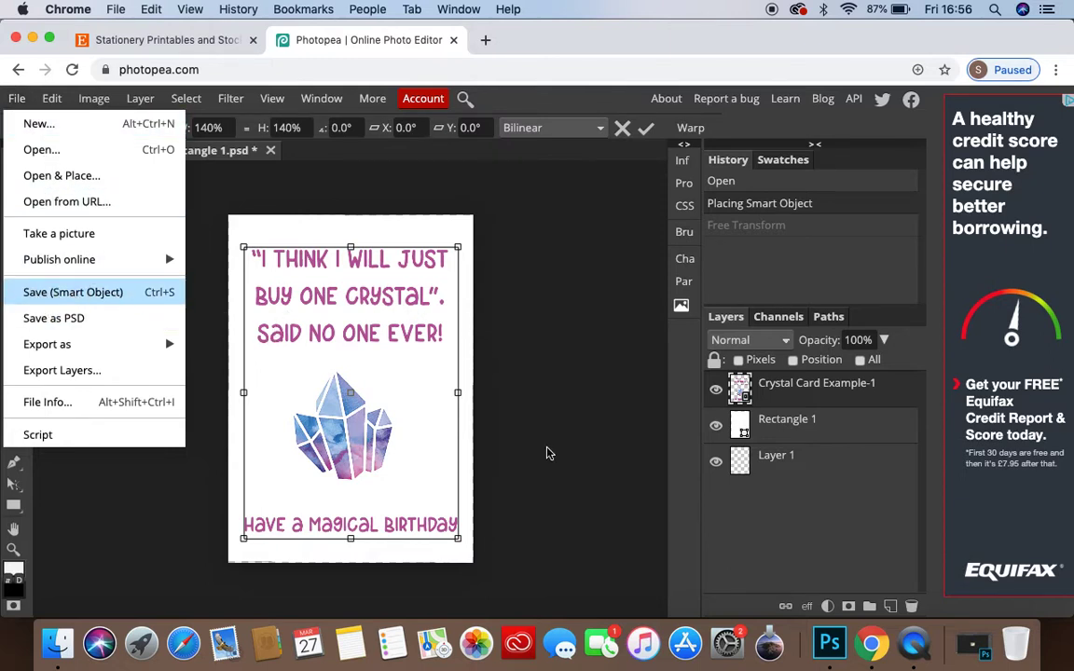
pyautogui.click(112, 291)
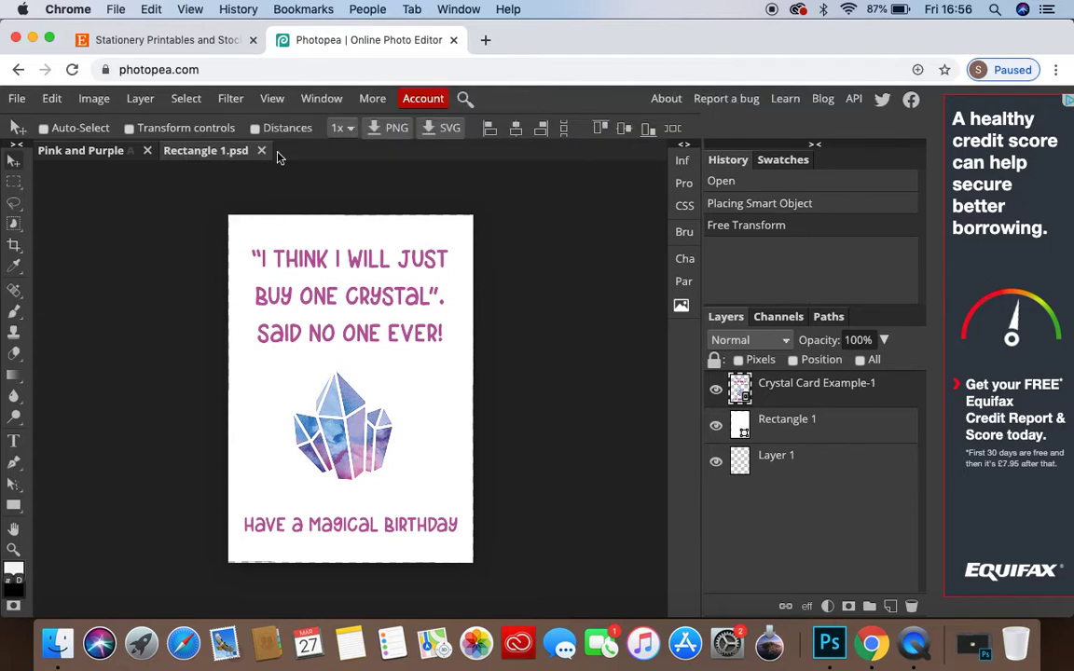
pyautogui.click(72, 153)
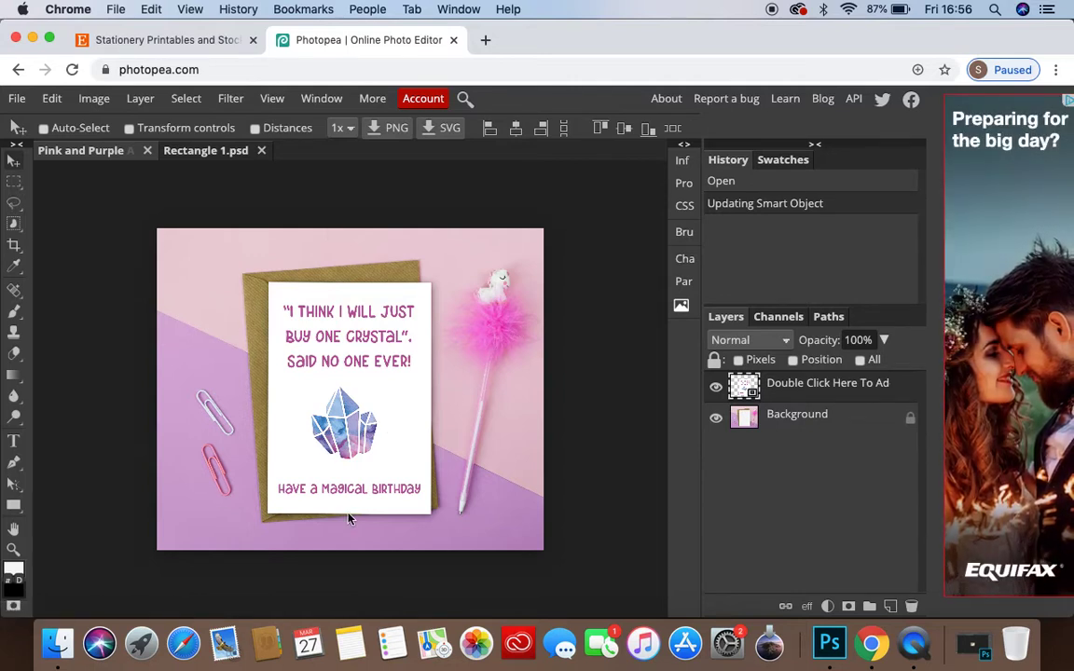
pyautogui.click(261, 150)
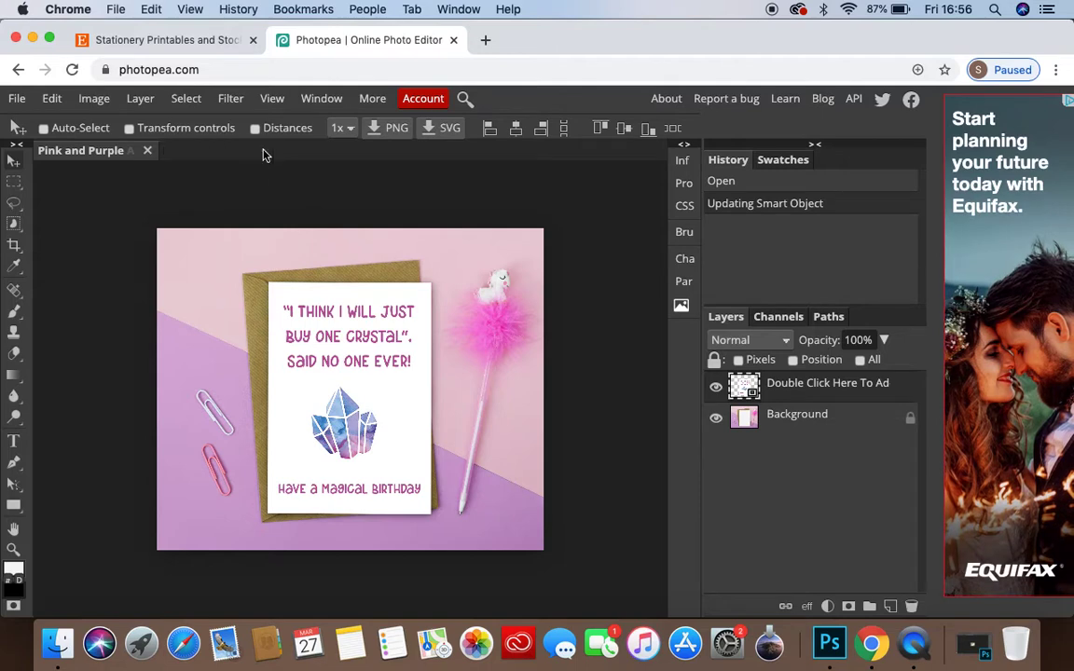
# Step: Close the Pink and Purple PSD mockup and open the JPG version of the Pink and Purple A5 card mockup from the same folder
pyautogui.click(147, 150)
pyautogui.click(681, 181)
pyautogui.click(17, 98)
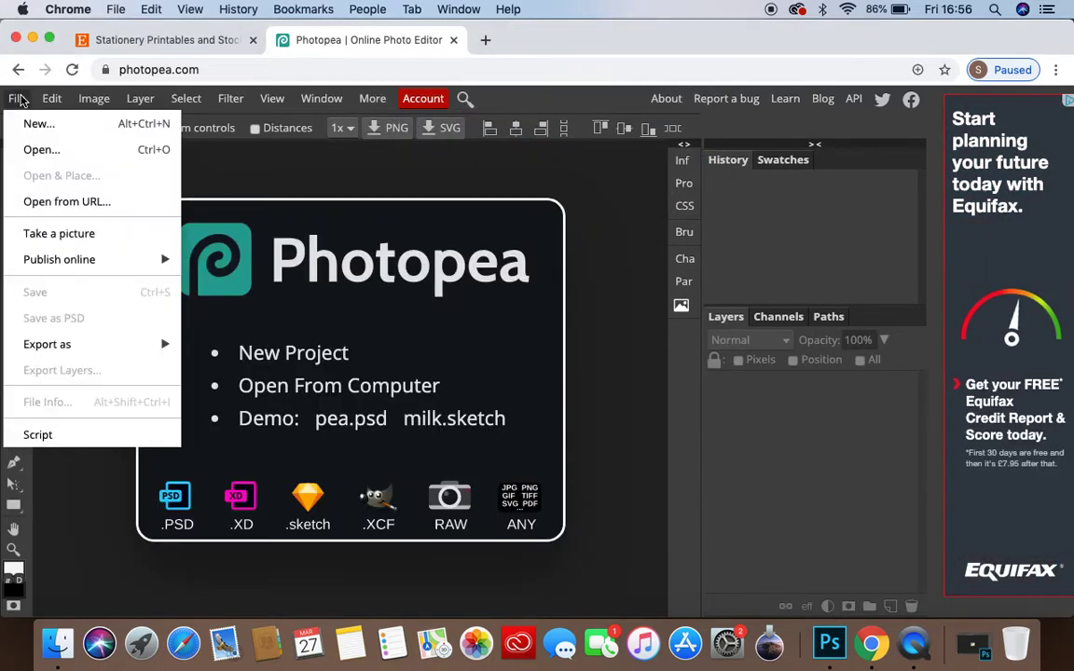
pyautogui.click(44, 151)
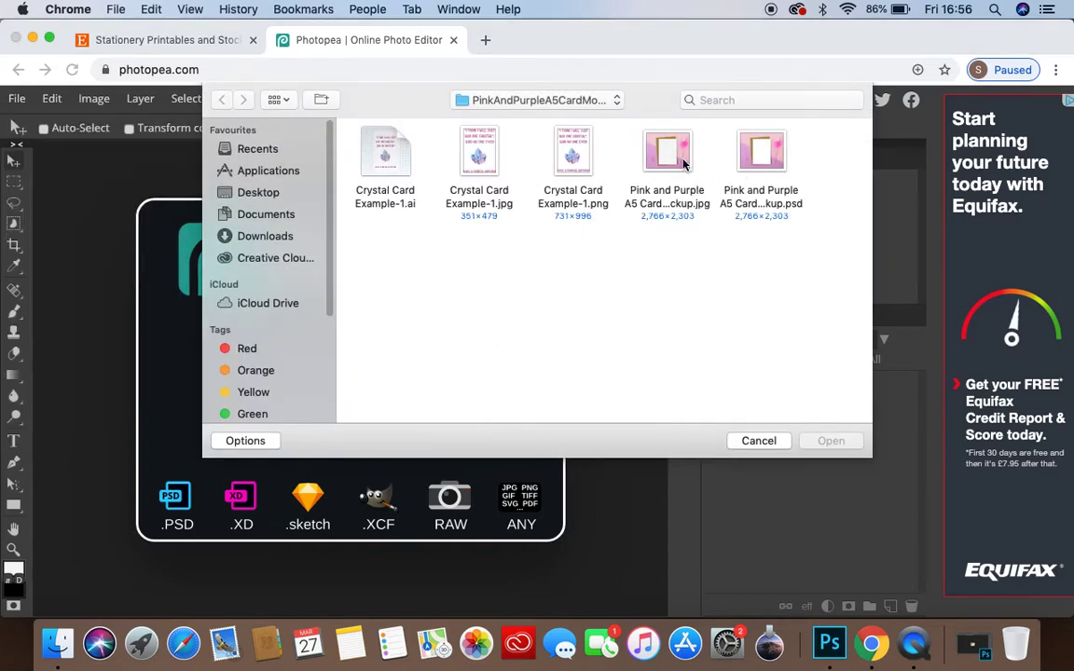
pyautogui.click(760, 152)
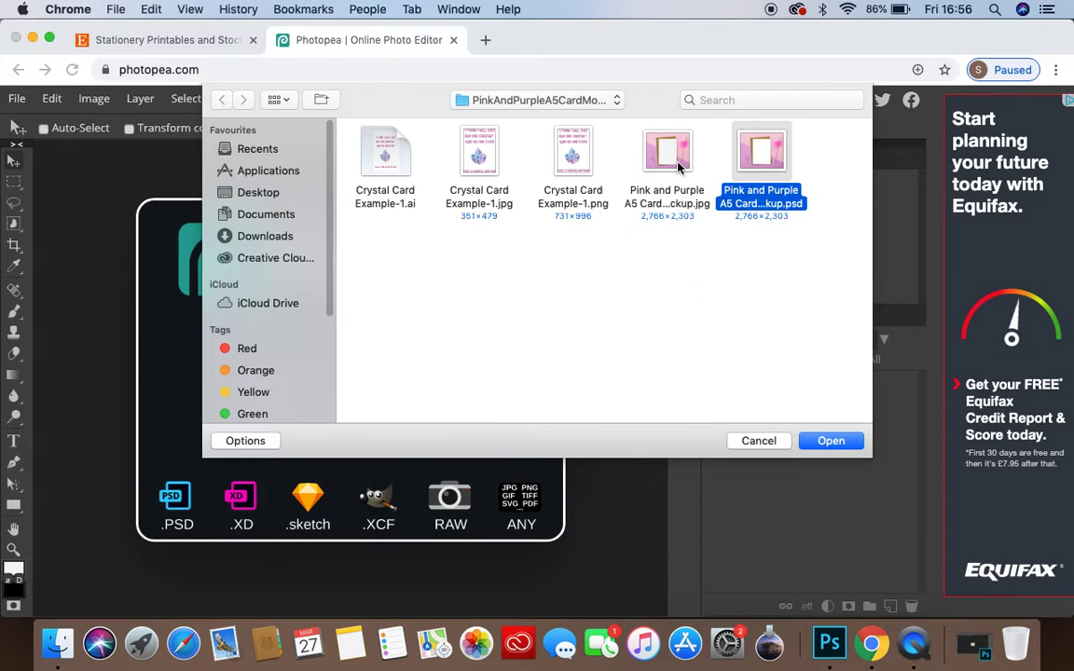
pyautogui.press('Left')
pyautogui.click(820, 440)
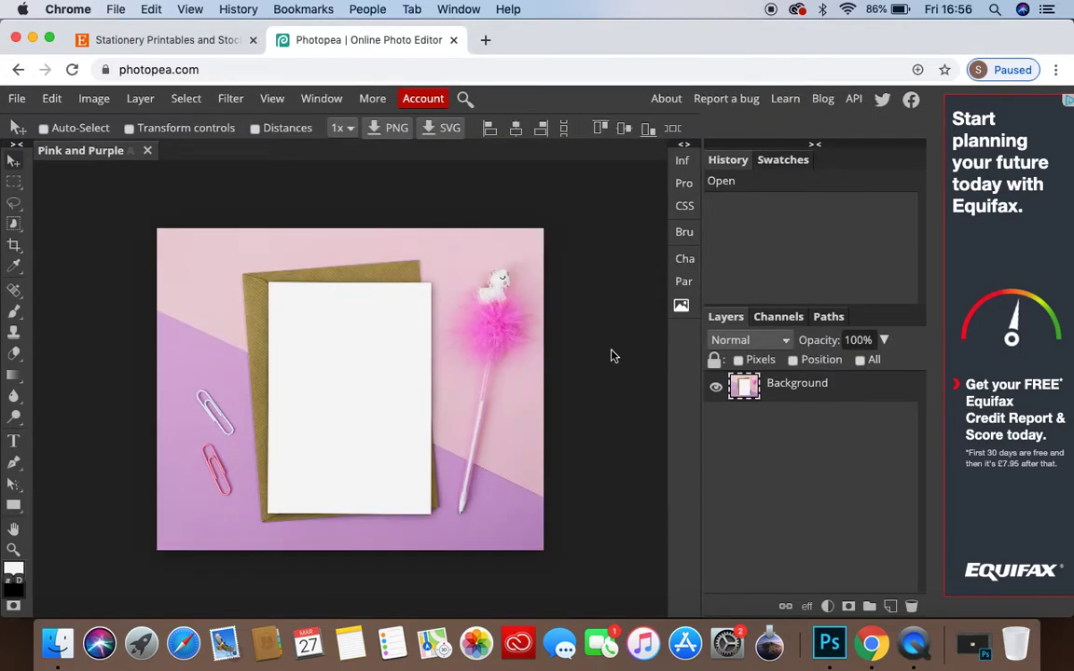
pyautogui.click(17, 99)
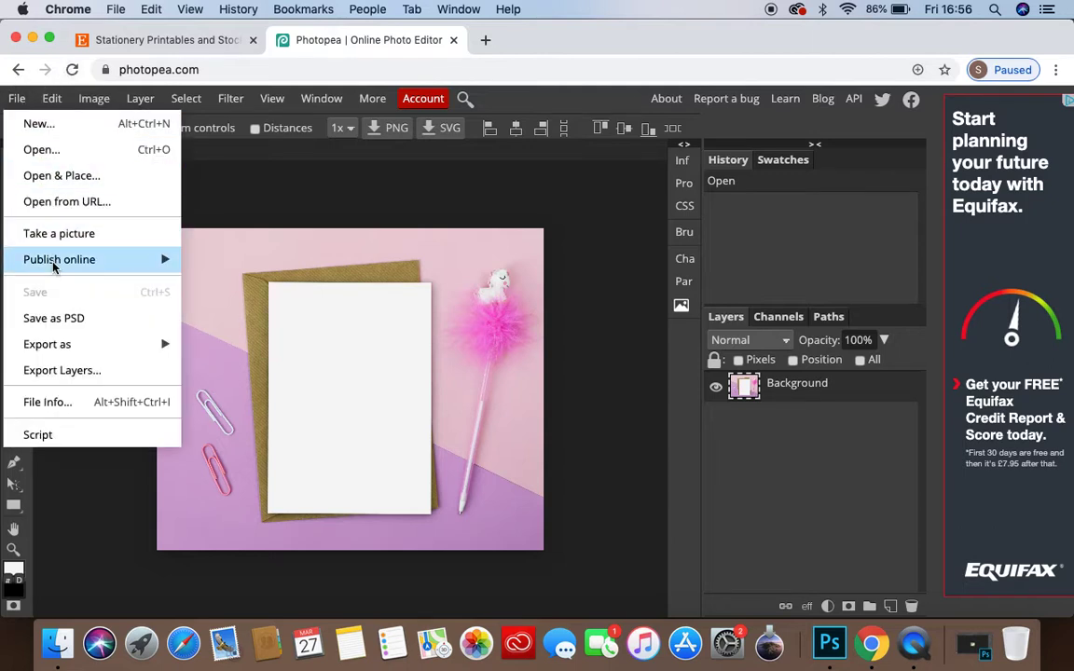
pyautogui.moveTo(54, 266)
pyautogui.click(56, 174)
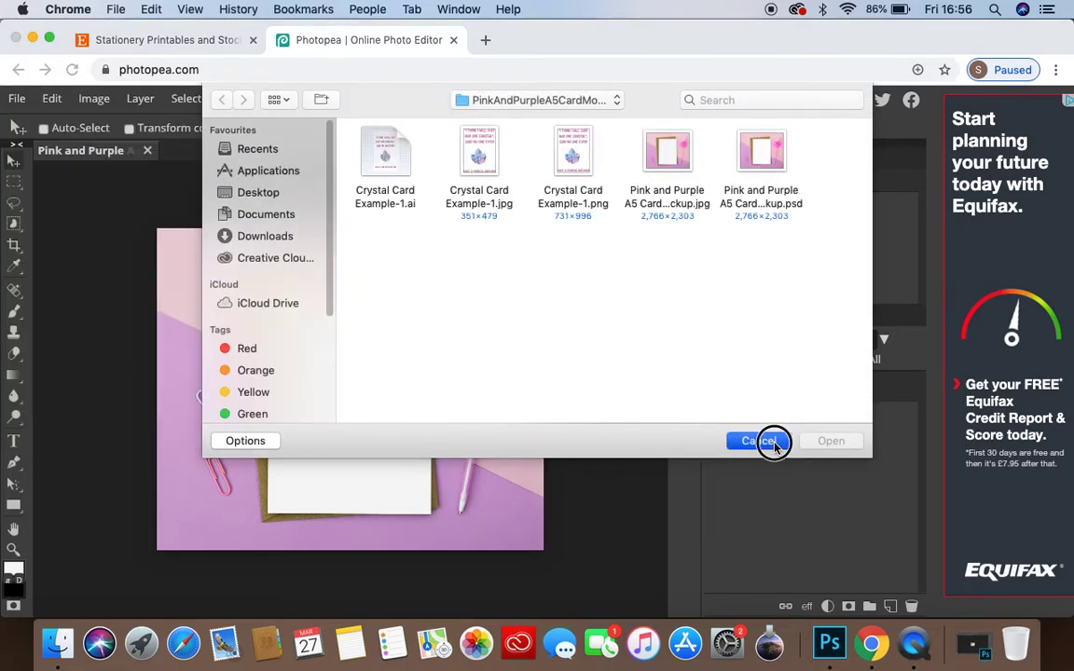
pyautogui.click(758, 440)
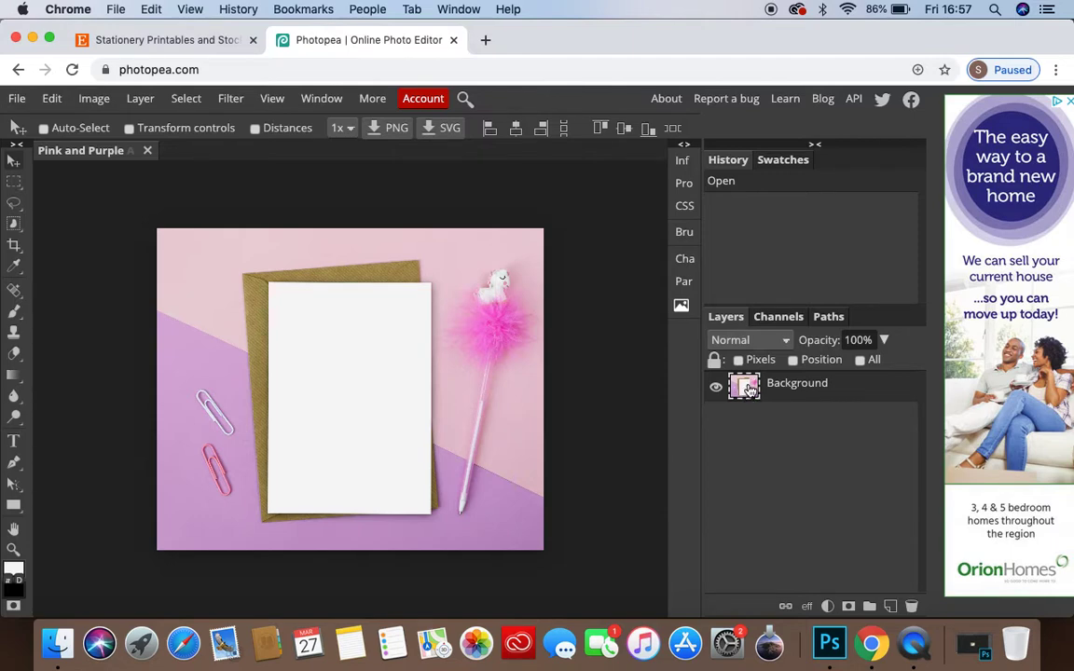
# Step: Place Crystal Card Example-1.png as a new layer over the JPG card mockup
pyautogui.click(16, 98)
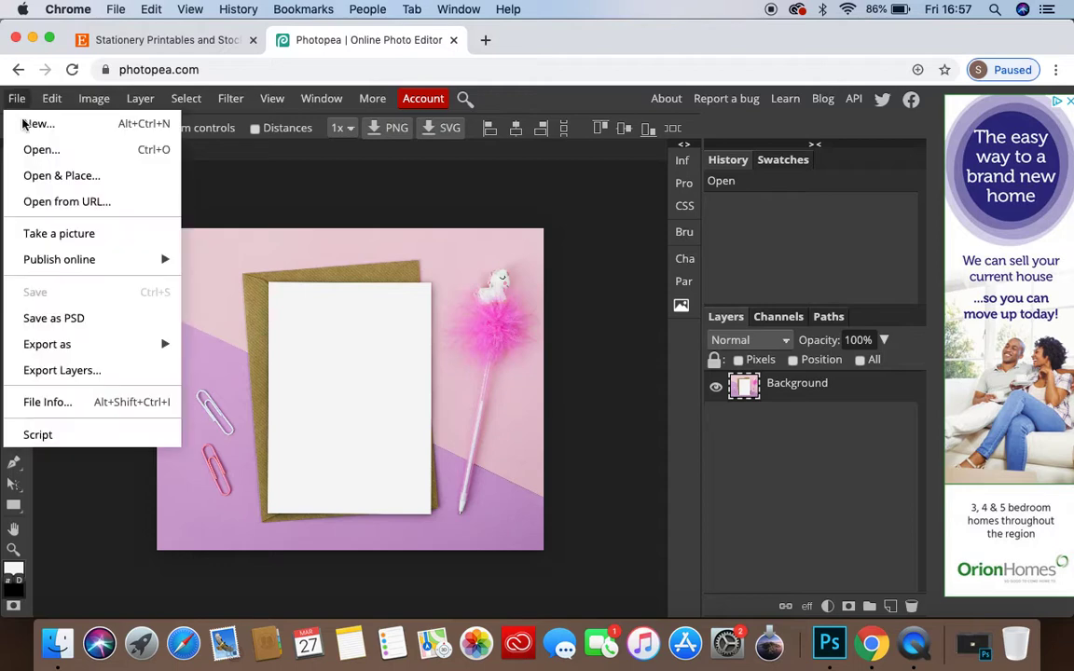
pyautogui.click(40, 173)
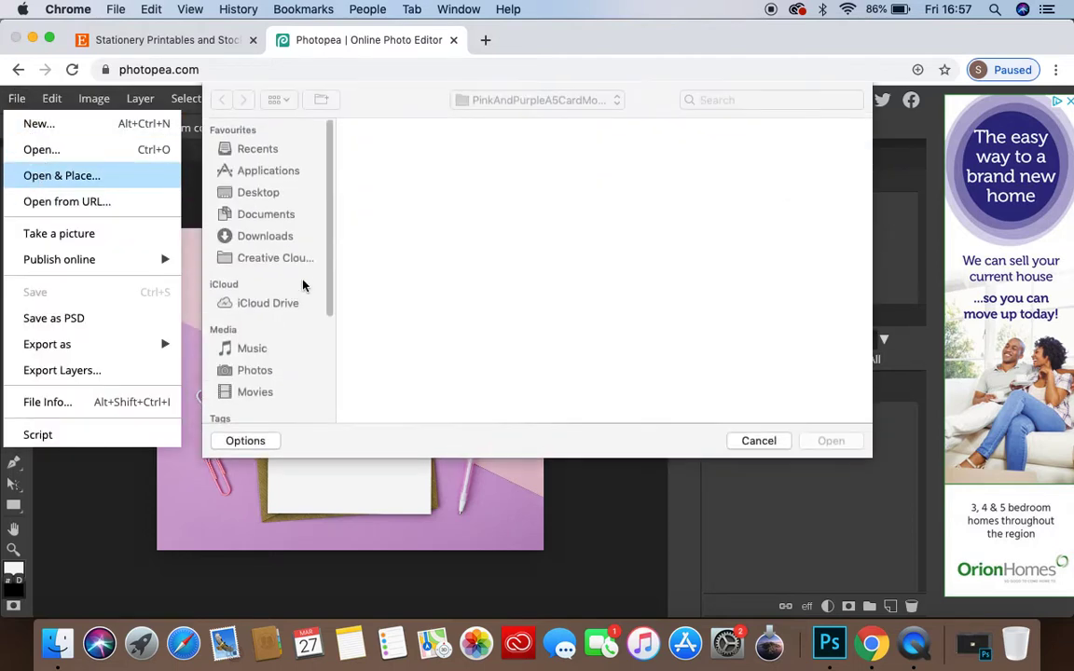
pyautogui.click(580, 172)
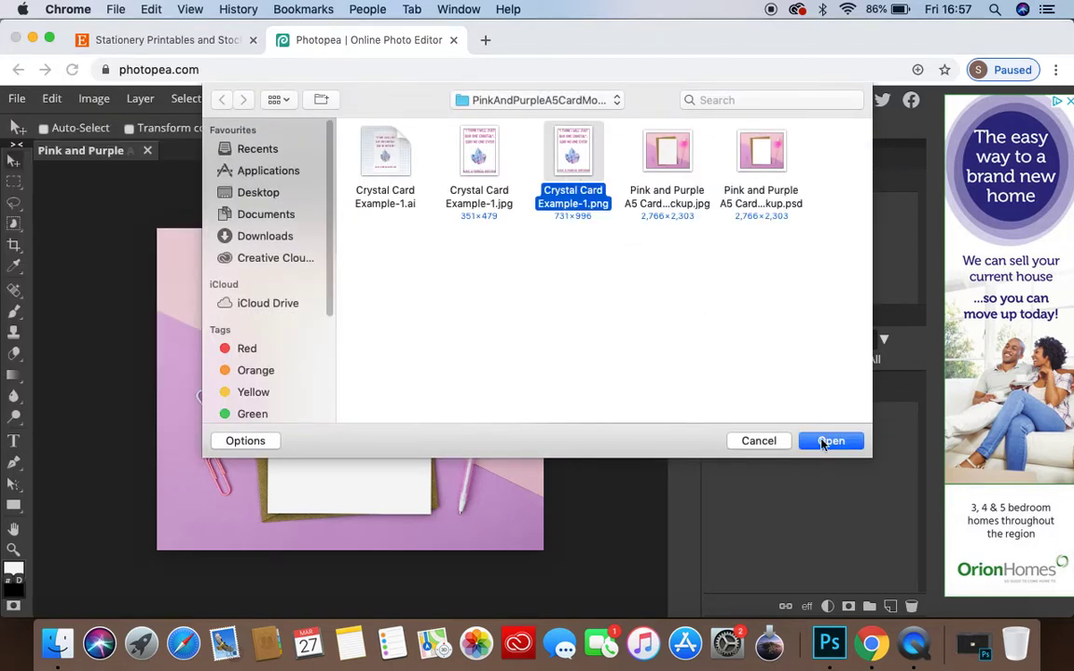
pyautogui.click(824, 441)
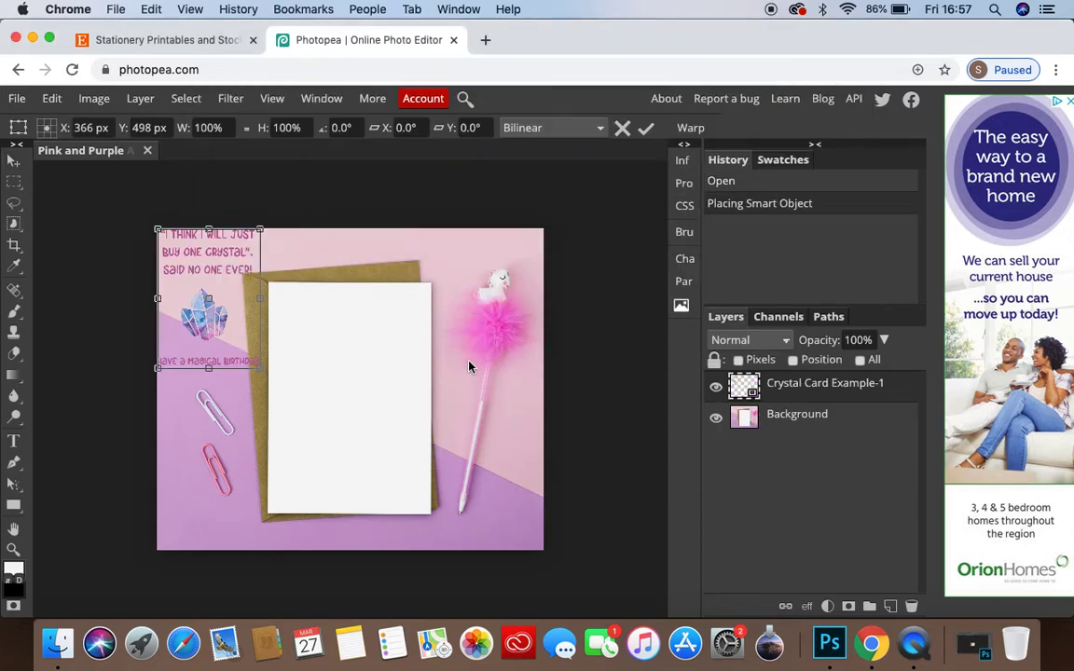
# Step: Scale the placed crystal artwork to about 134% and centre it on the white card at about X 1383 px, Y 1236 px
pyautogui.moveTo(211, 273); pyautogui.dragTo(330, 342)
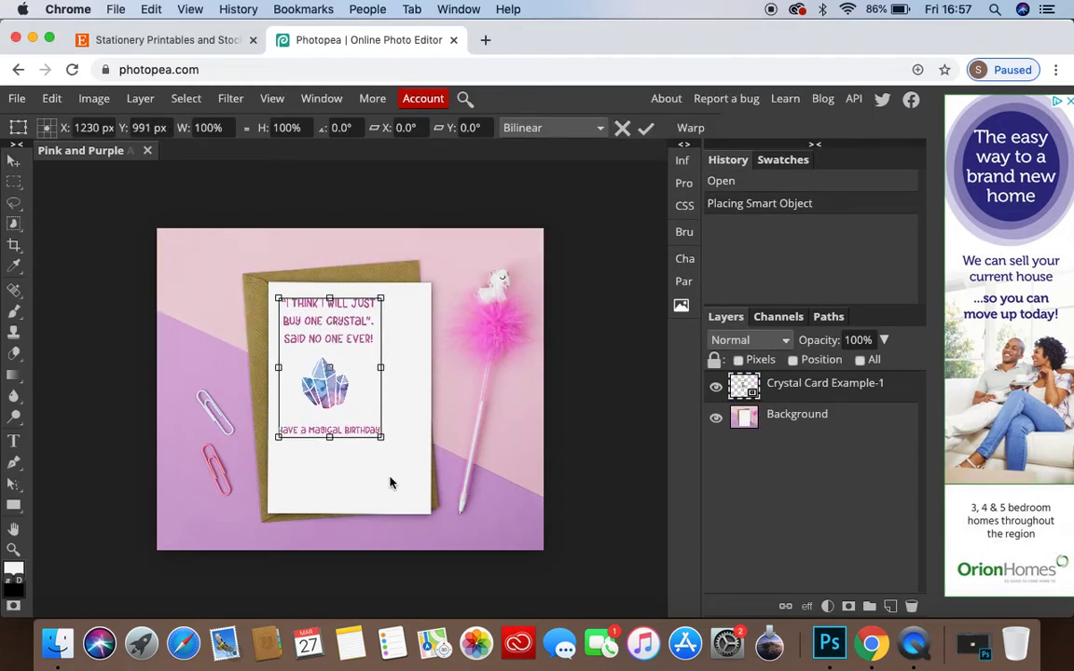
pyautogui.moveTo(401, 456); pyautogui.dragTo(415, 483)
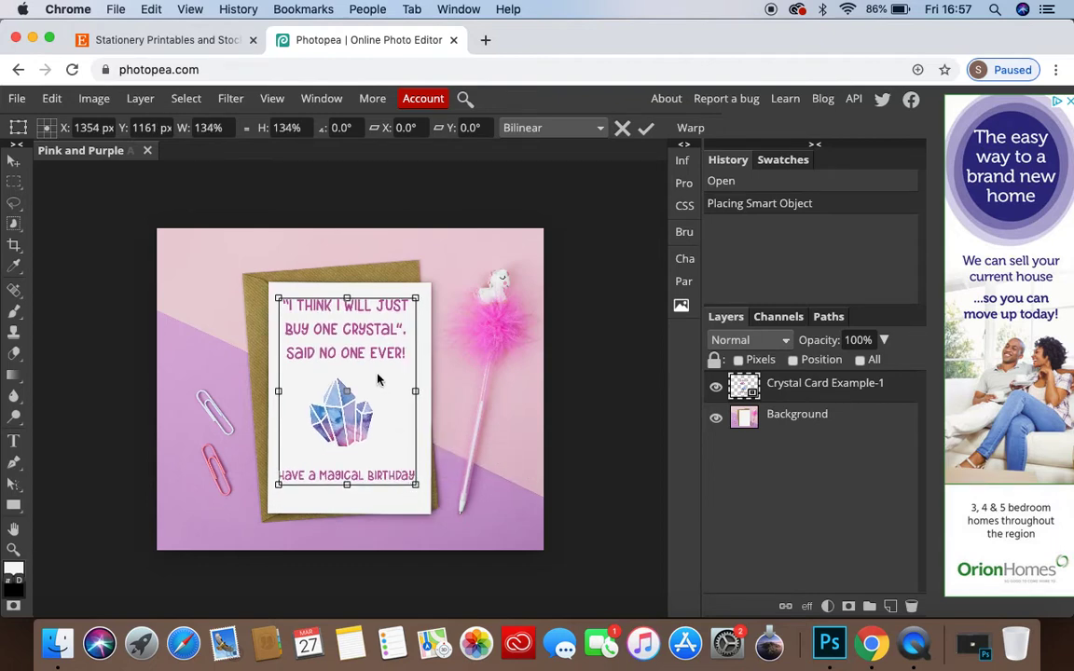
pyautogui.moveTo(374, 355); pyautogui.dragTo(380, 367)
pyautogui.moveTo(390, 425); pyautogui.dragTo(355, 418)
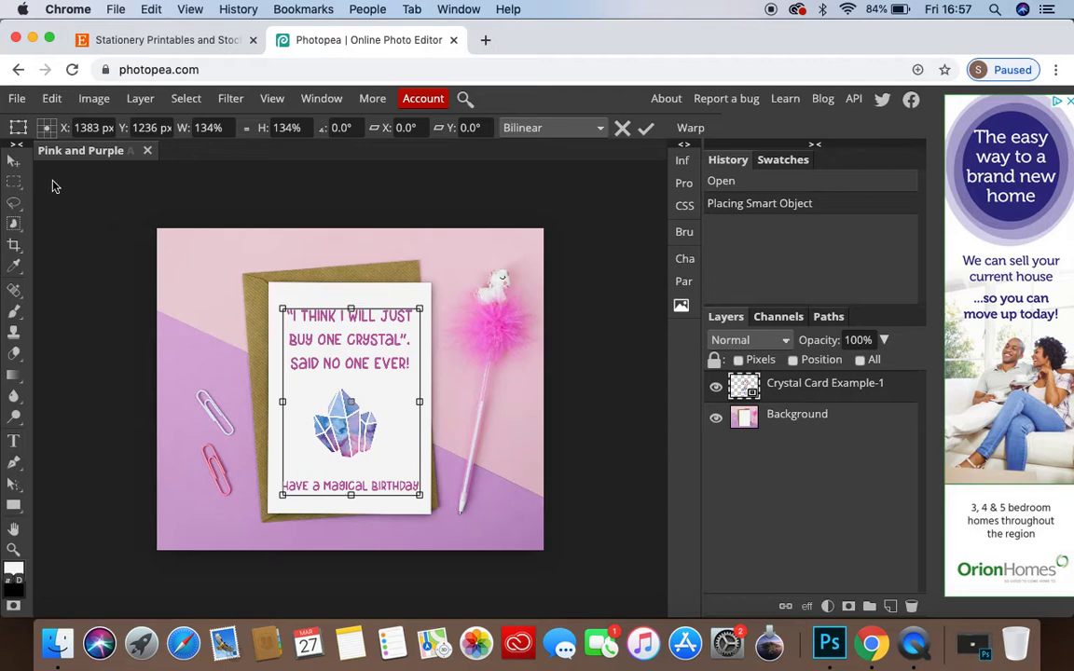
pyautogui.press('Return')
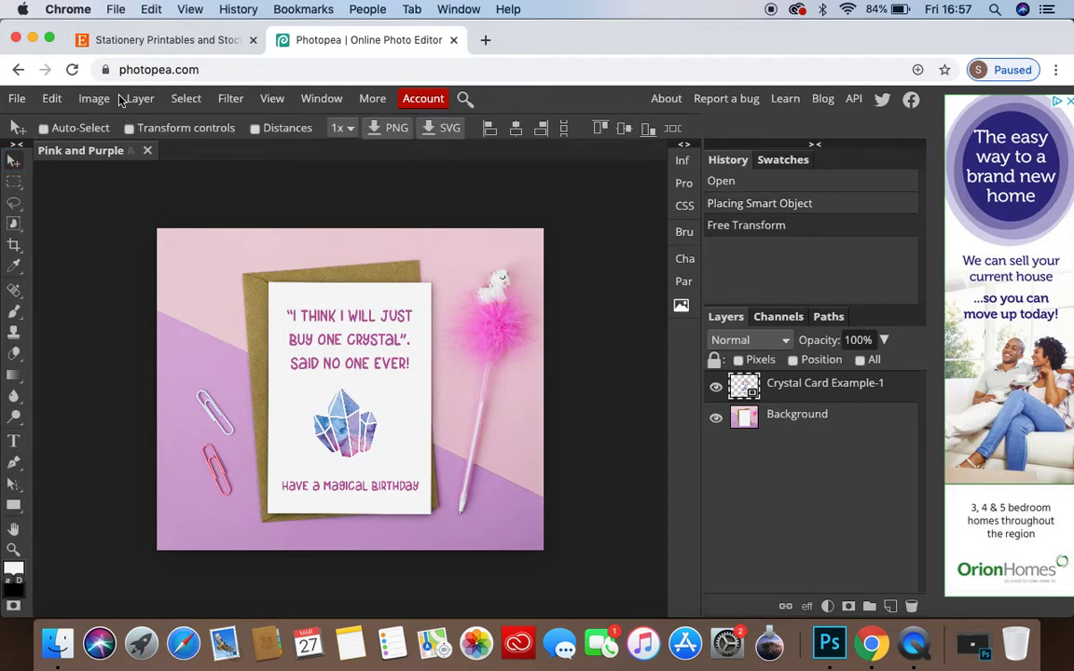
# Step: Free Transform the crystal artwork slightly down to about Y 1255 px and inspect the design up close
pyautogui.click(51, 97)
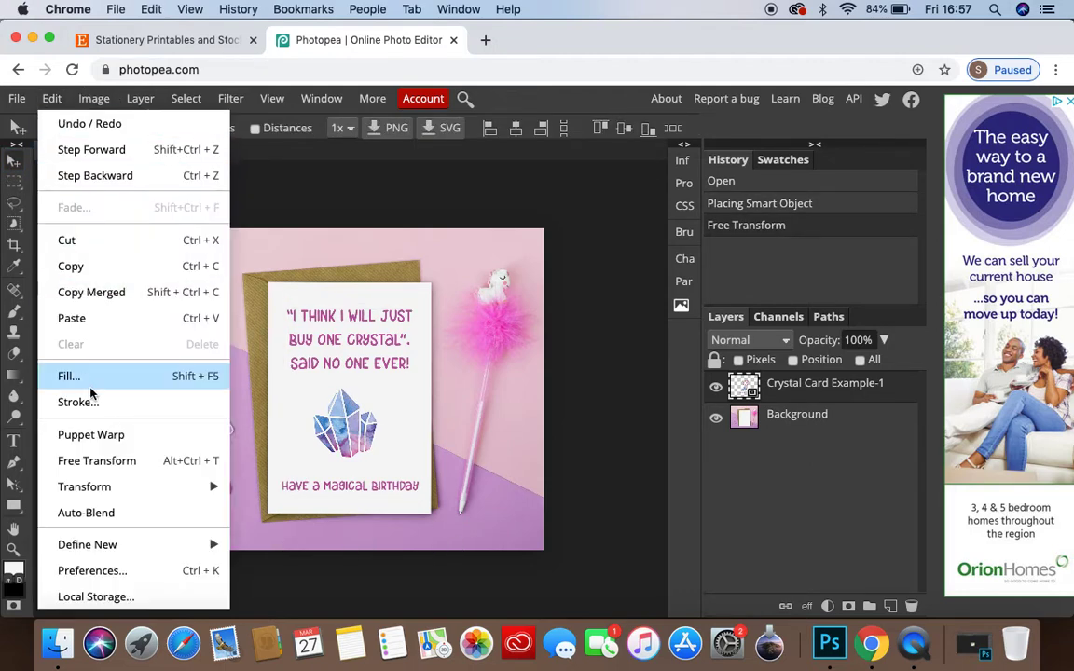
pyautogui.click(92, 473)
pyautogui.moveTo(360, 432); pyautogui.dragTo(361, 436)
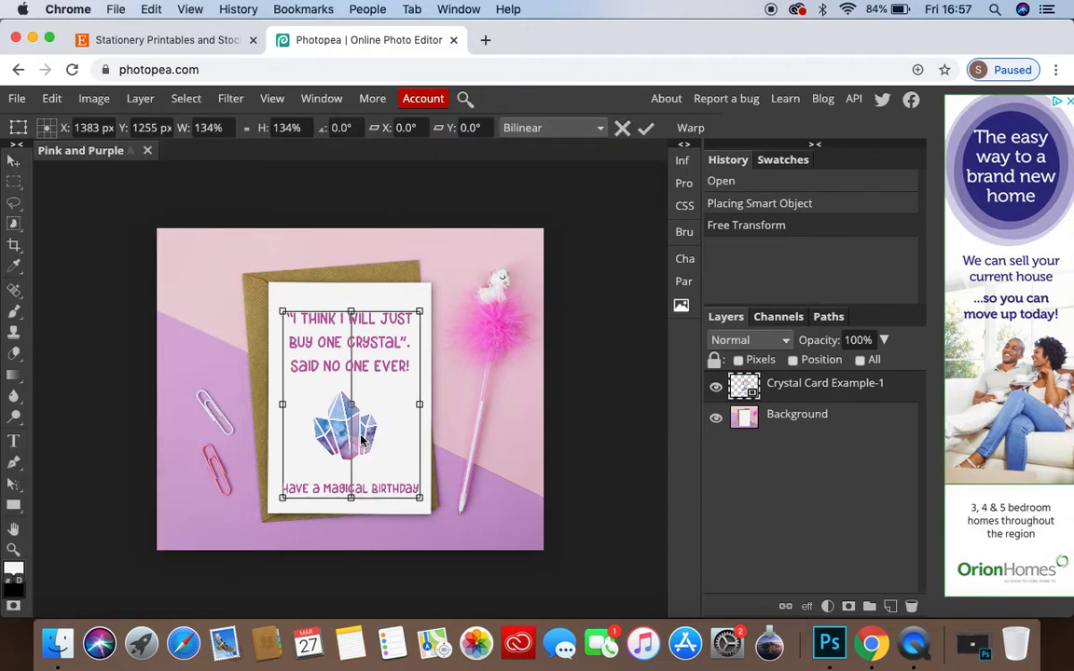
pyautogui.press('Return')
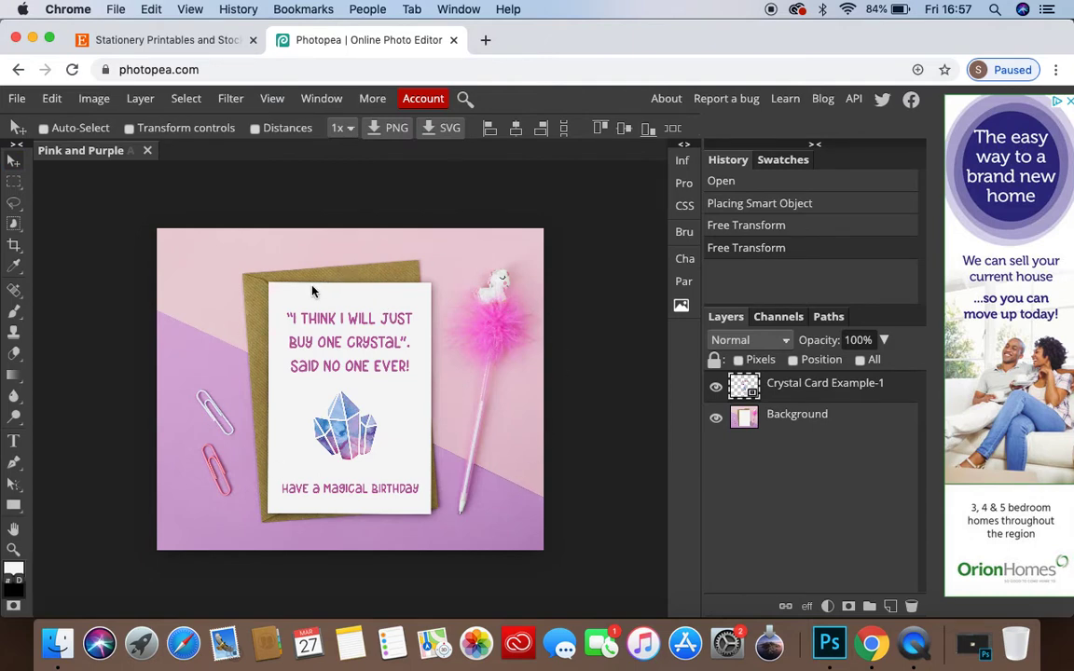
pyautogui.press('super+plus')
pyautogui.press('super+plus')
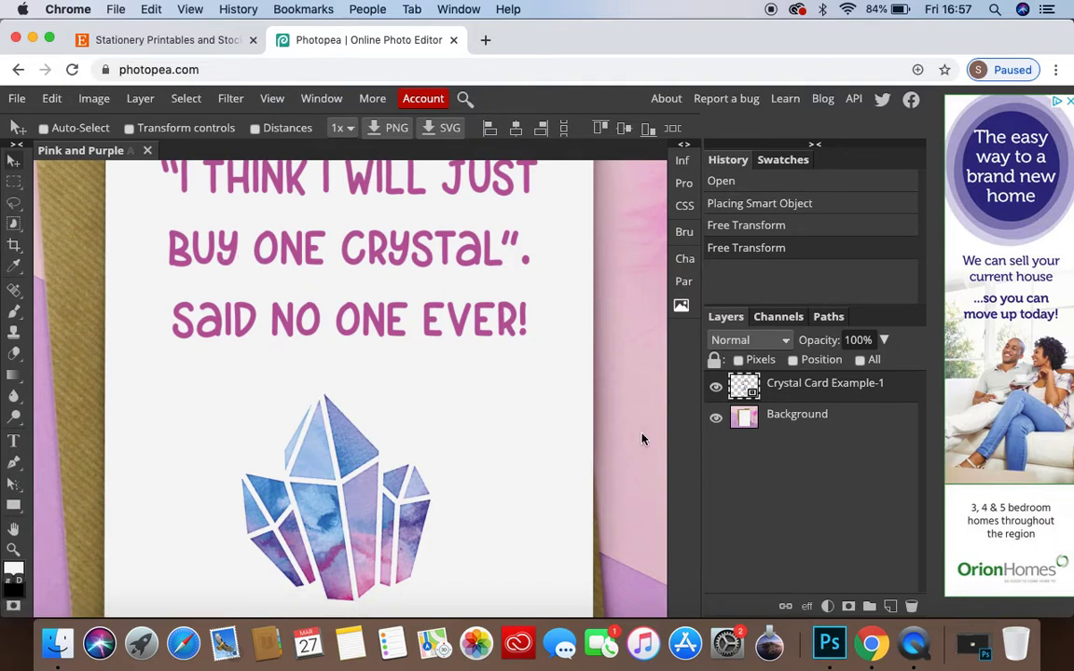
pyautogui.press('super+plus')
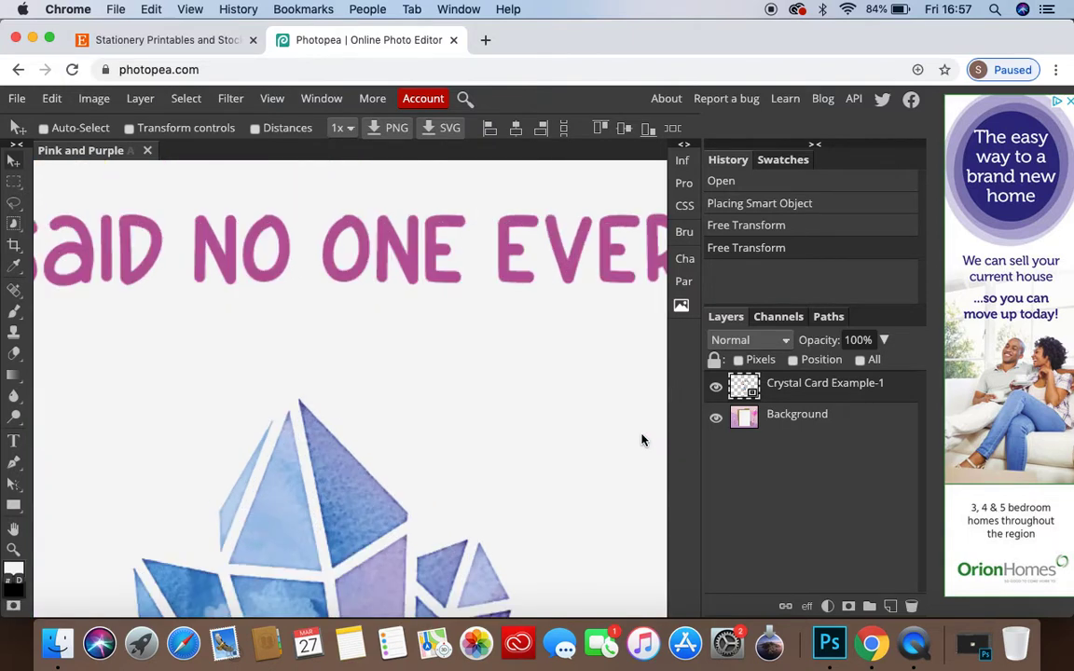
pyautogui.press('super+0')
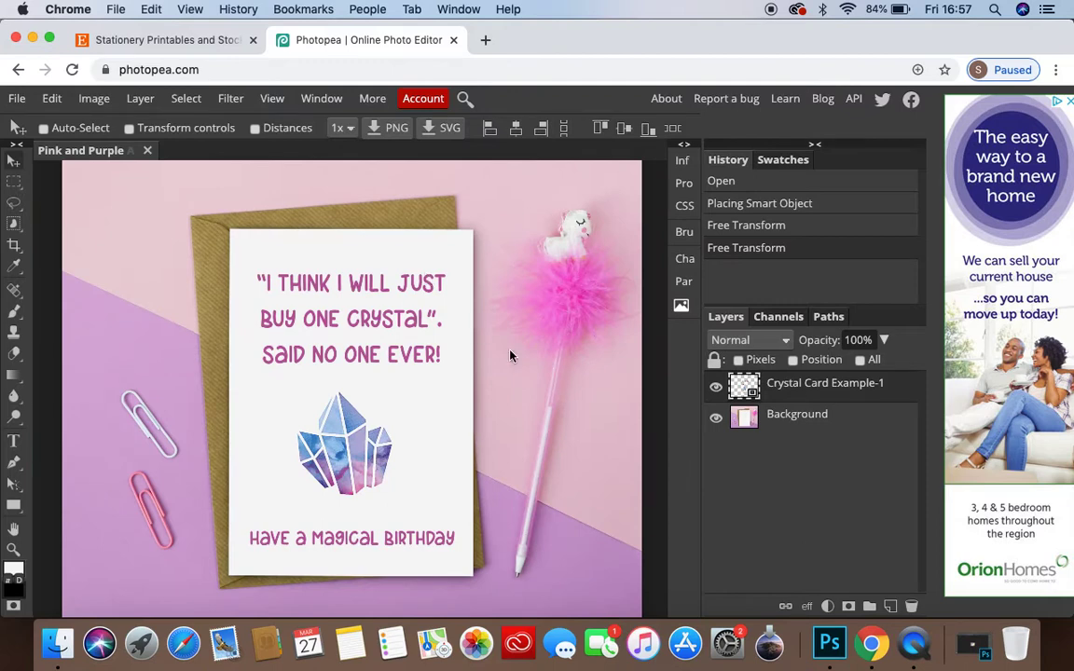
pyautogui.press('super+minus')
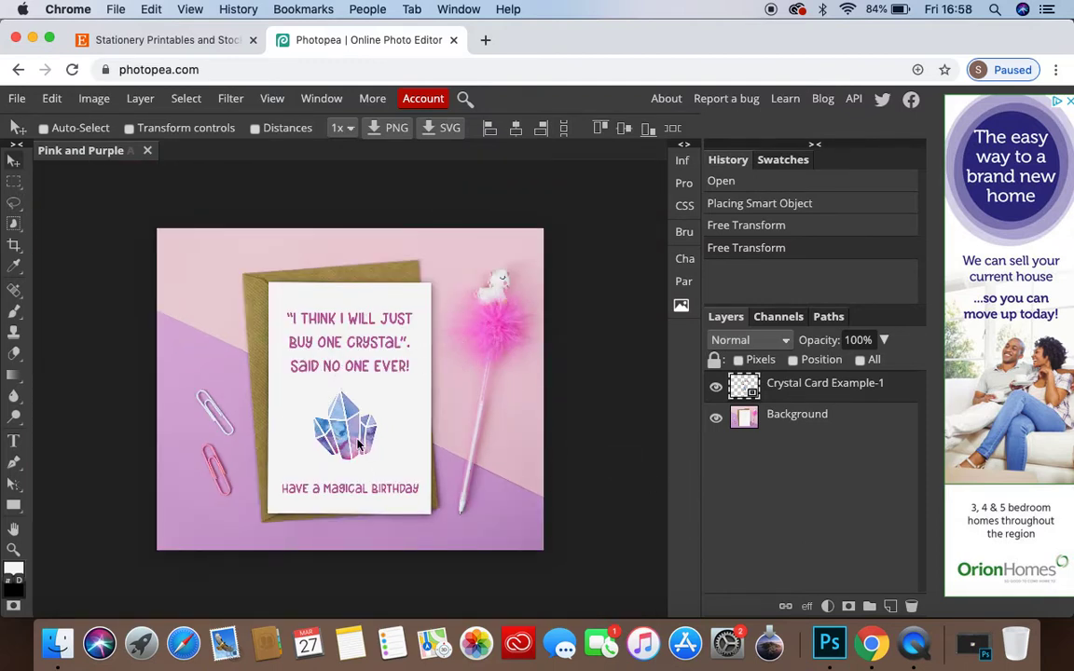
# Step: Close the JPG mockup document and reopen the Pink and Purple A5 card mockup PSD
pyautogui.click(149, 154)
pyautogui.click(673, 177)
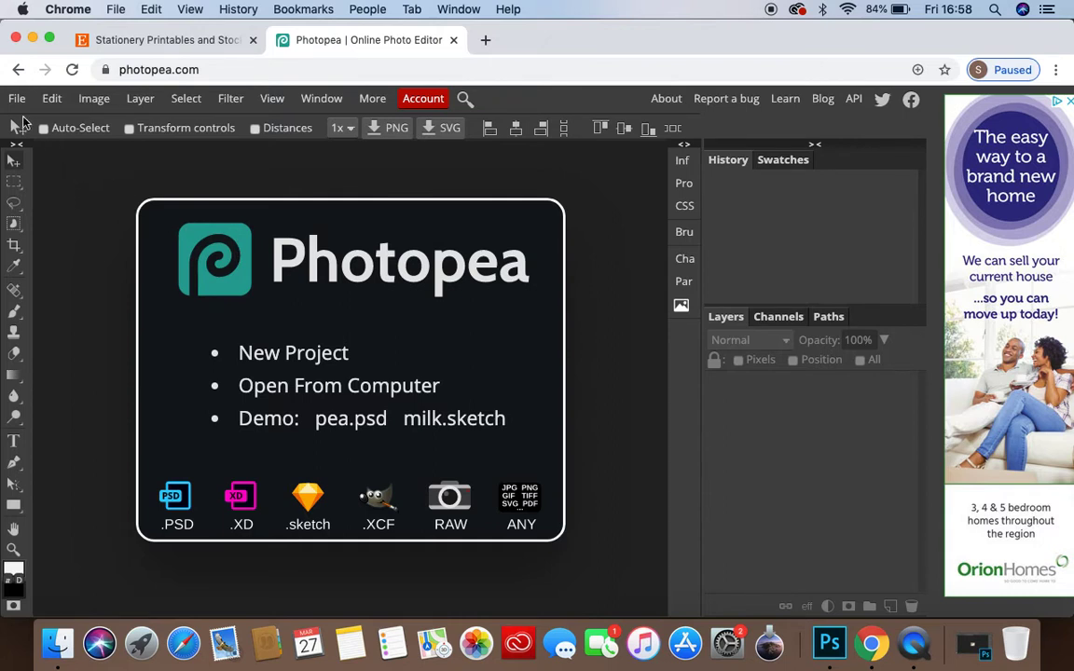
pyautogui.click(17, 99)
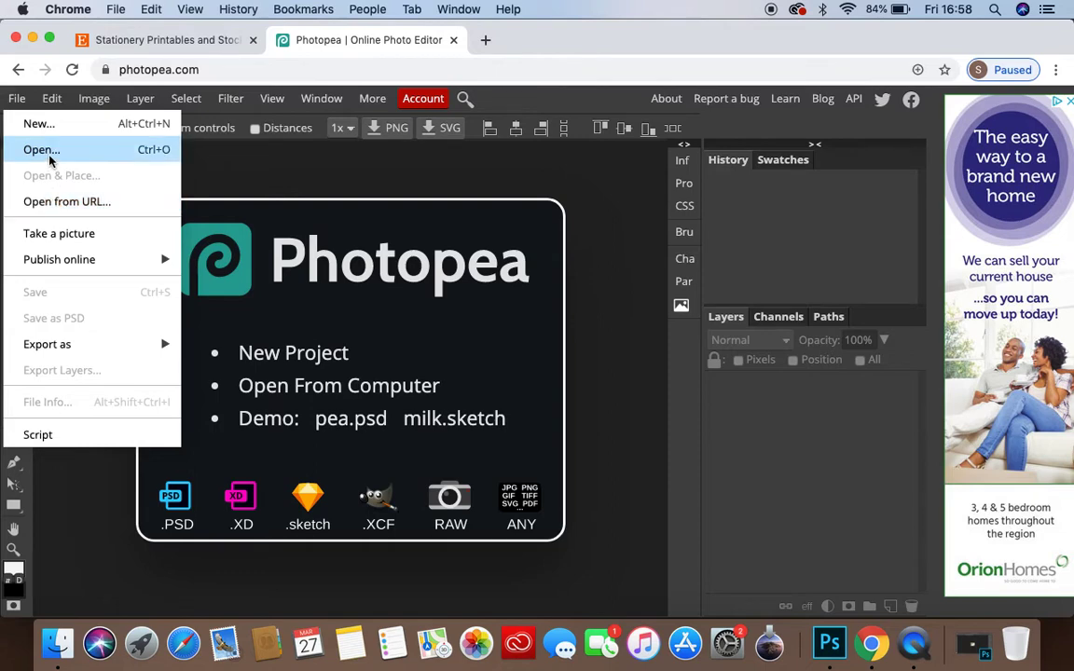
pyautogui.click(127, 147)
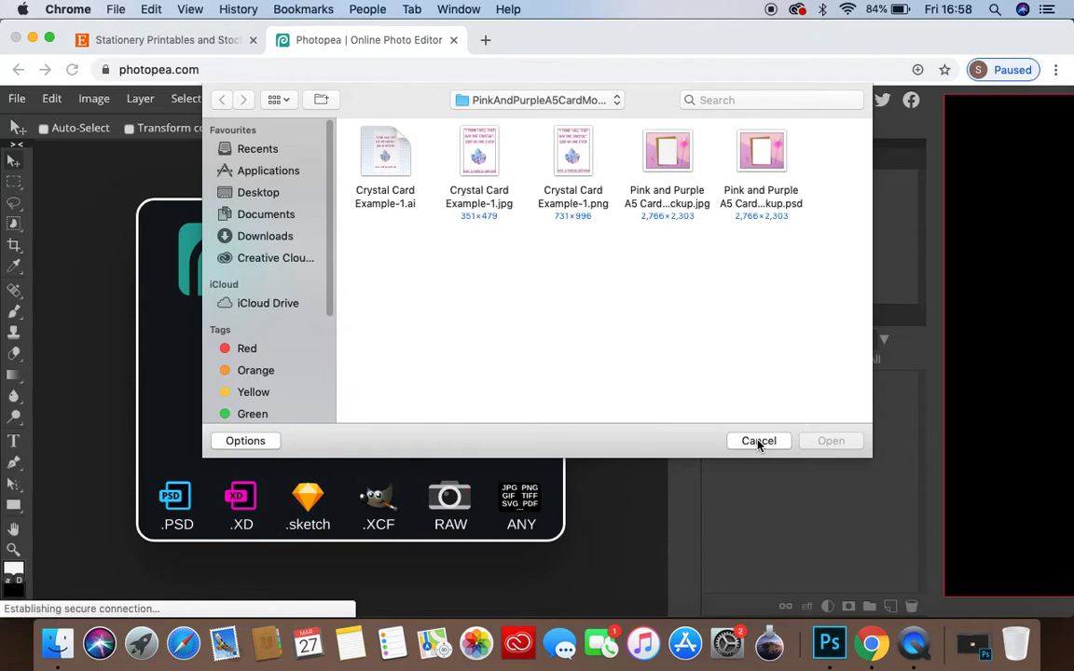
pyautogui.click(761, 157)
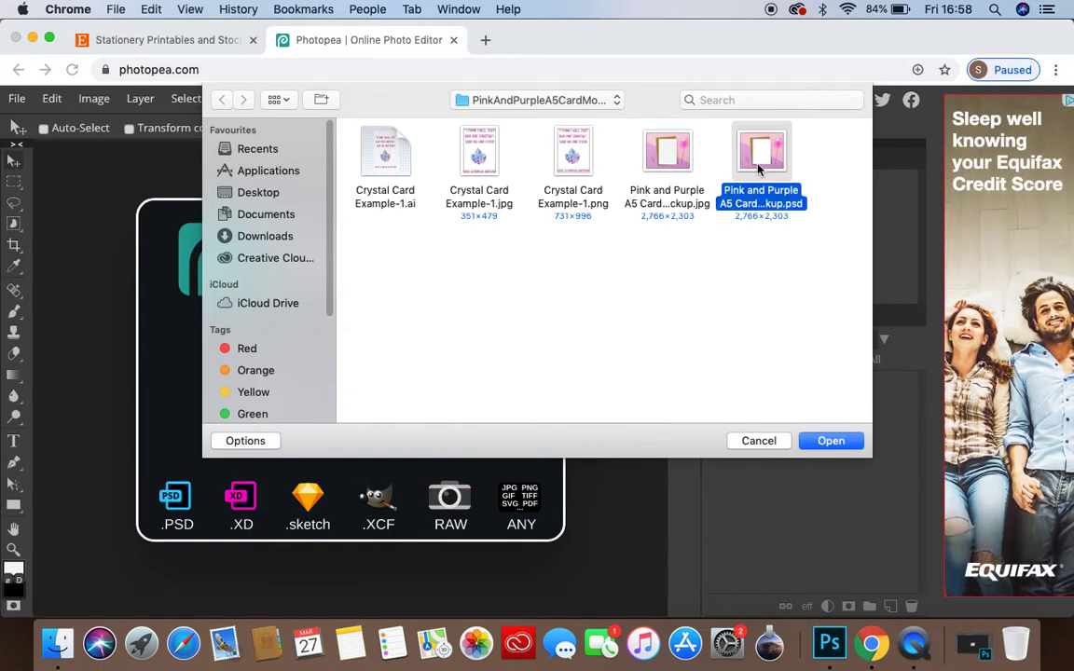
pyautogui.click(843, 442)
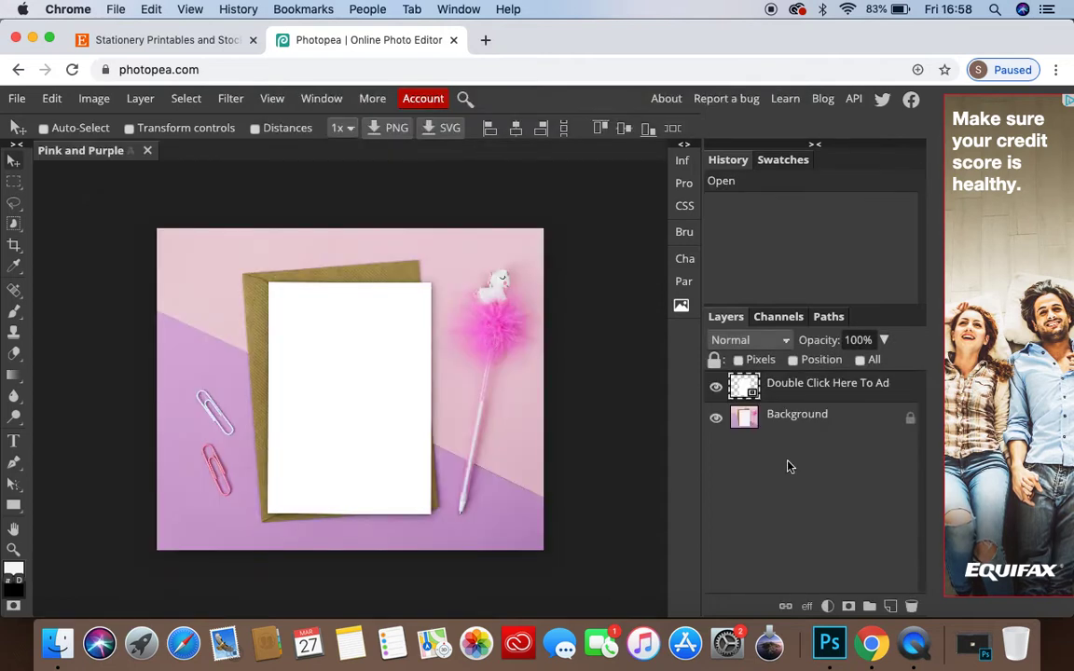
# Step: Open the card's smart object layer for editing and place Crystal Card Example-1.jpg into Rectangle 1.psd
pyautogui.doubleClick(744, 385)
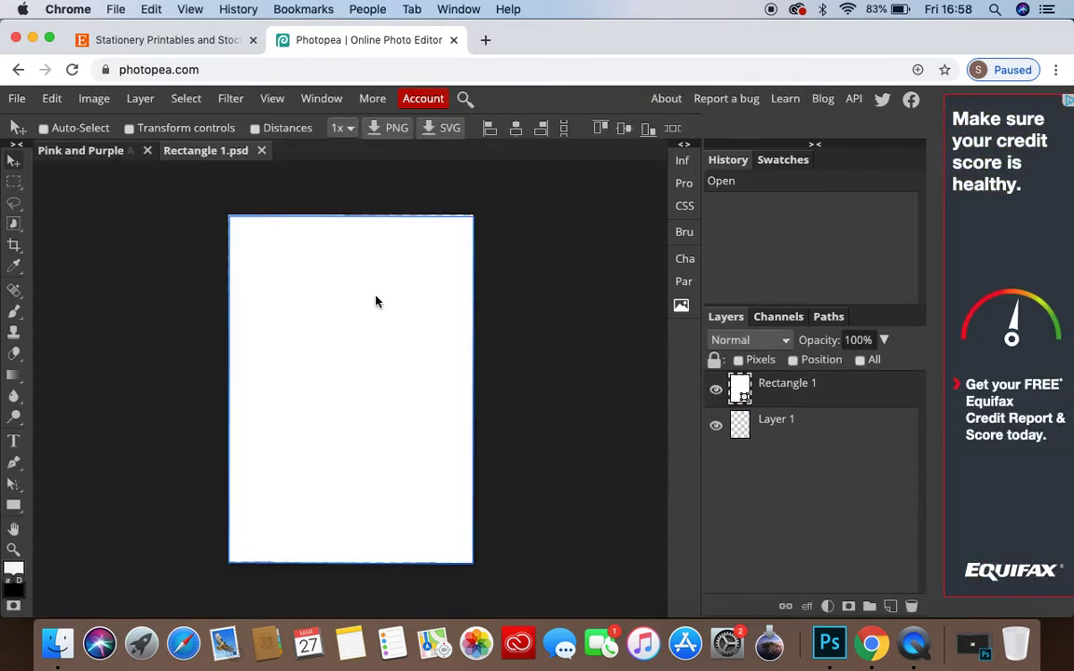
pyautogui.click(261, 151)
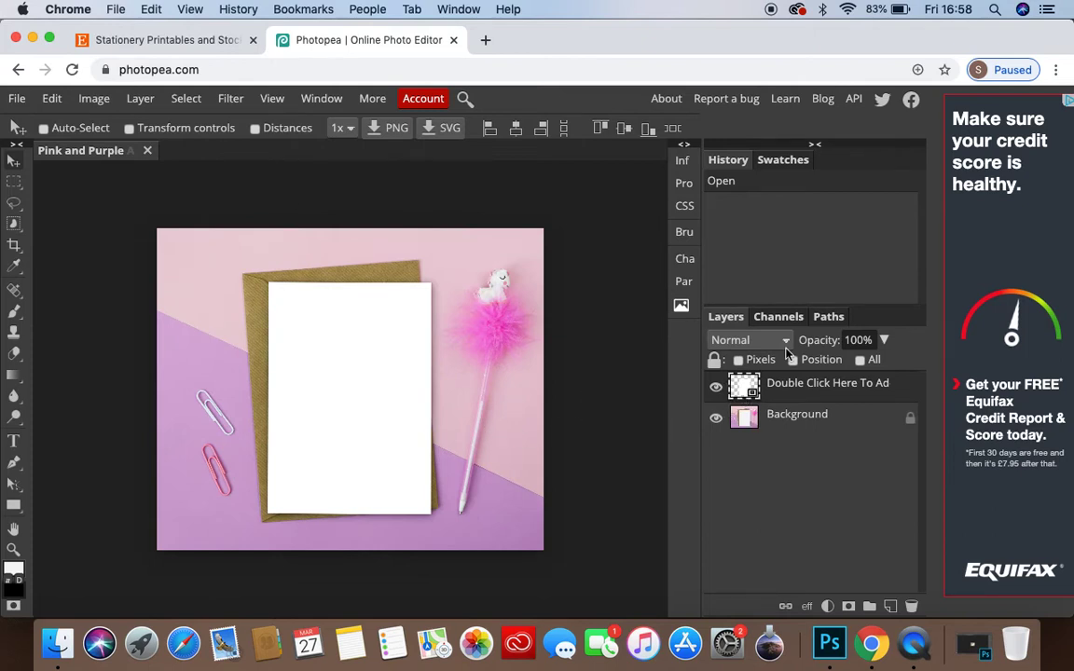
pyautogui.doubleClick(745, 391)
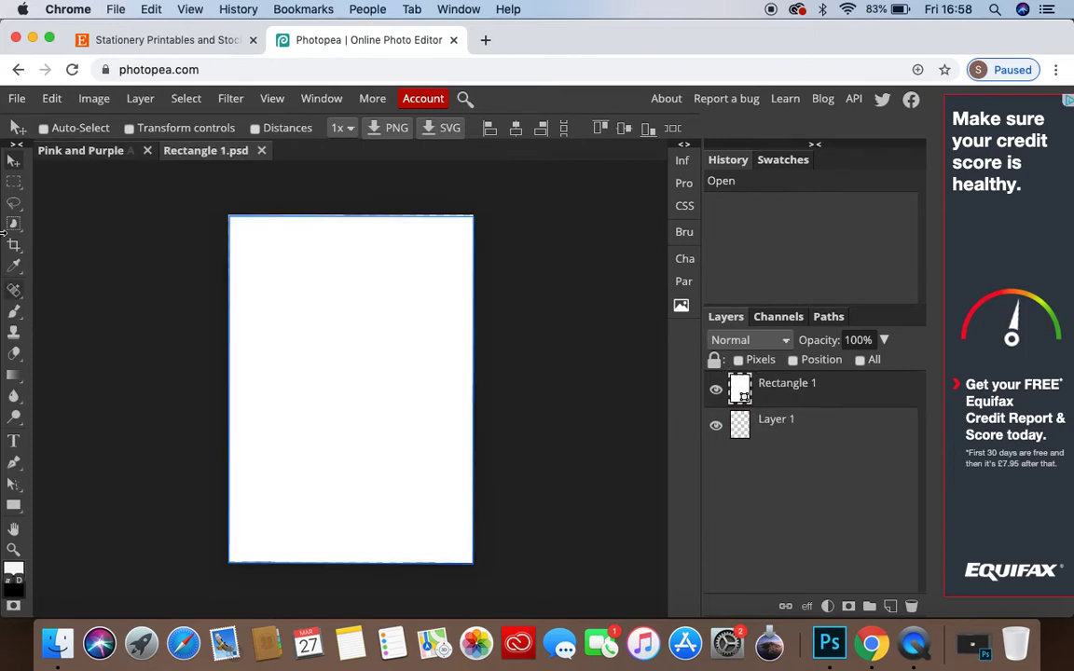
pyautogui.click(17, 98)
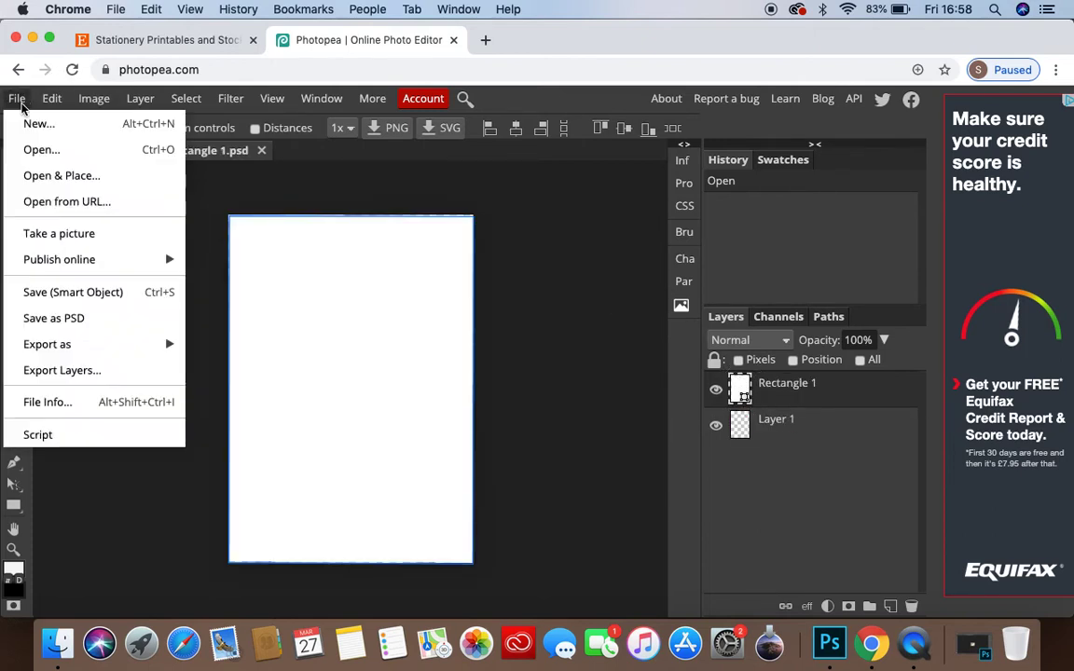
pyautogui.click(55, 177)
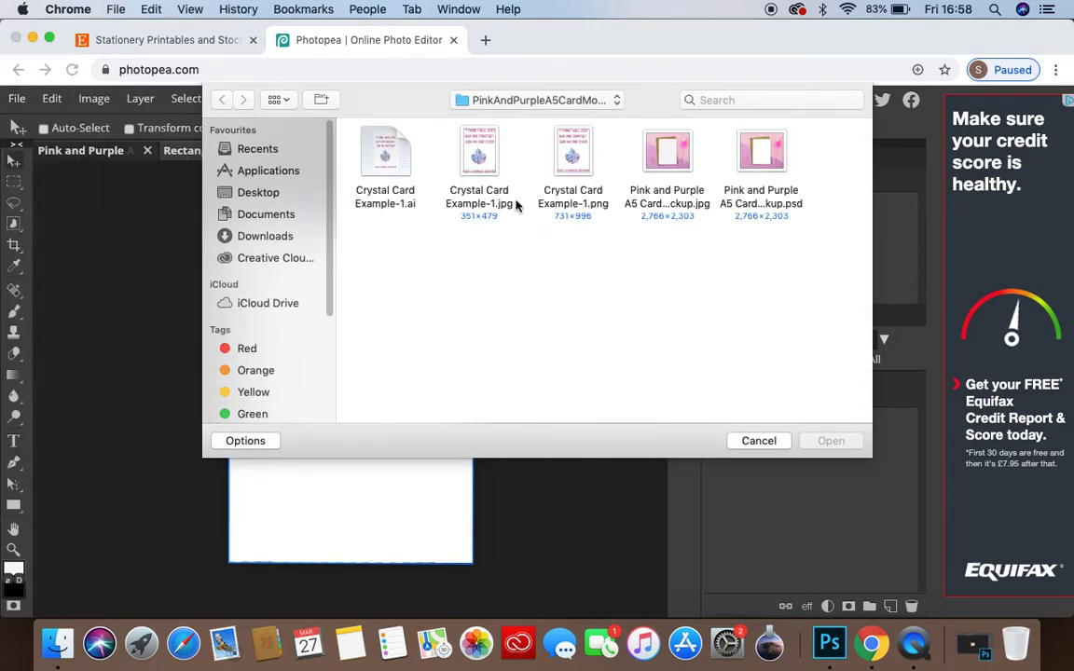
pyautogui.click(480, 154)
pyautogui.click(812, 444)
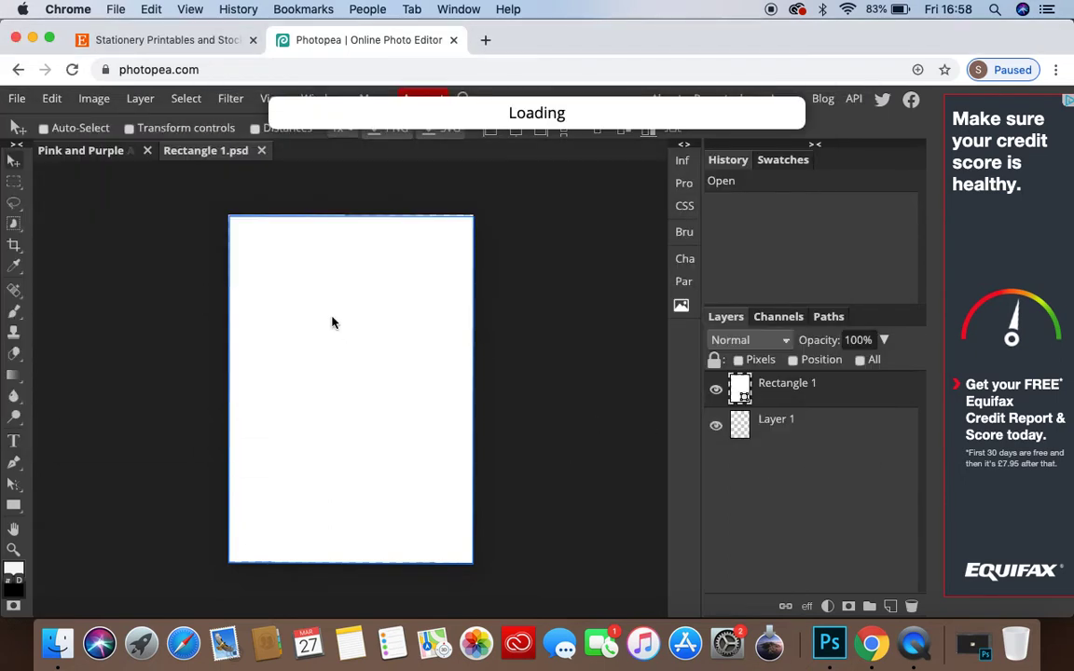
# Step: Scale the placed crystal artwork to about 296% and centre it on the white rectangle at about X 584 px, Y 860 px
pyautogui.moveTo(301, 313); pyautogui.dragTo(446, 503)
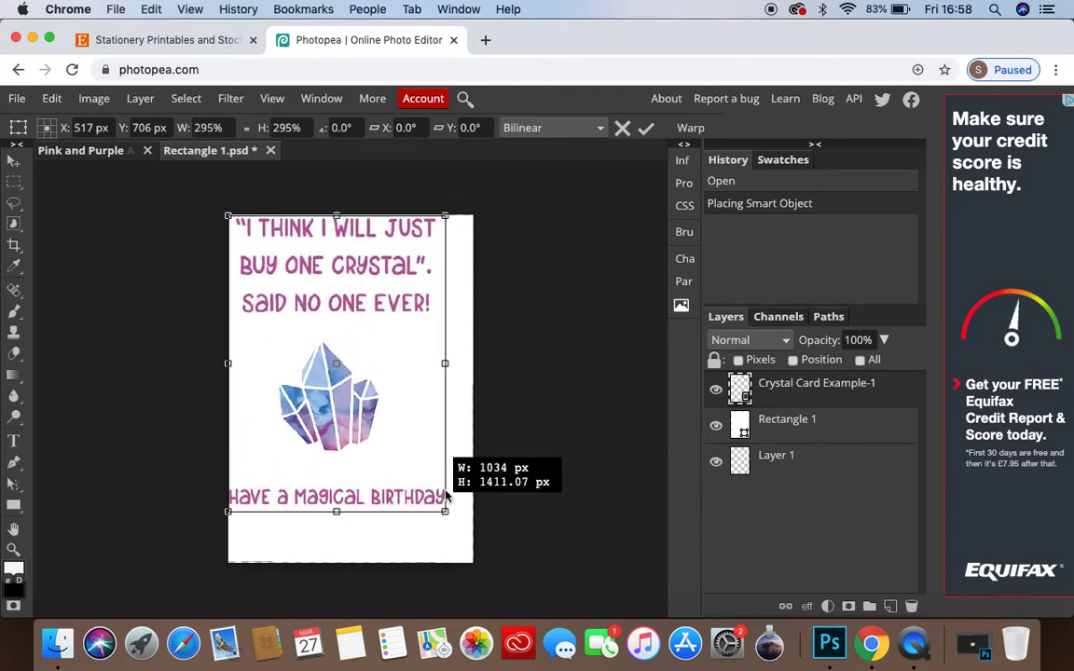
pyautogui.moveTo(403, 302); pyautogui.dragTo(413, 332)
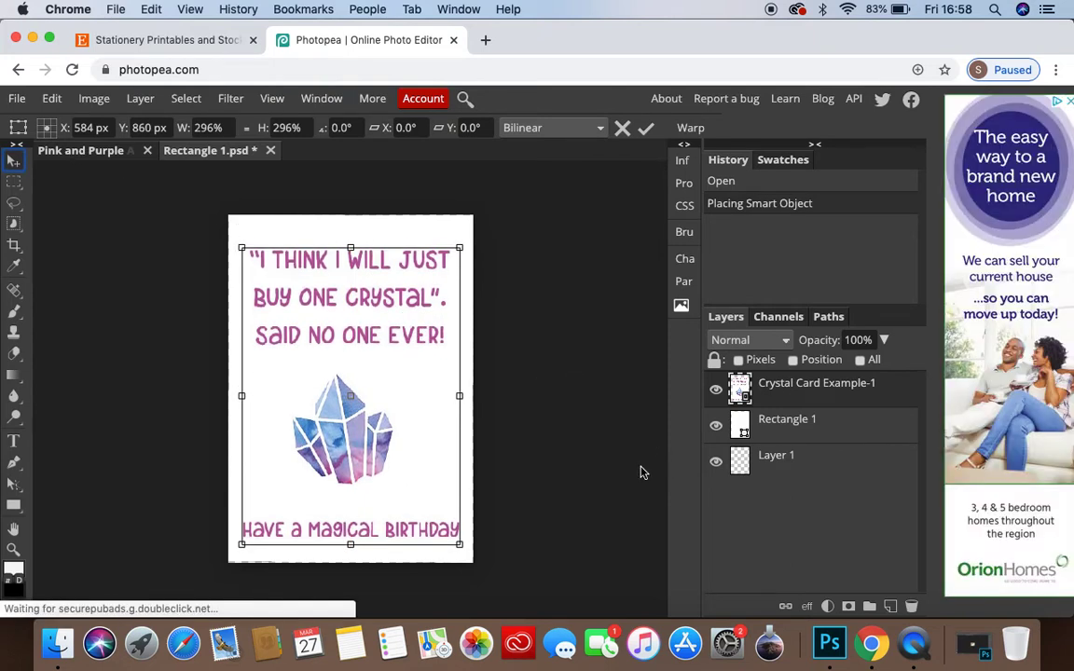
pyautogui.press('Return')
# Step: Save the smart object to update the card mockup and close Rectangle 1.psd
pyautogui.click(16, 99)
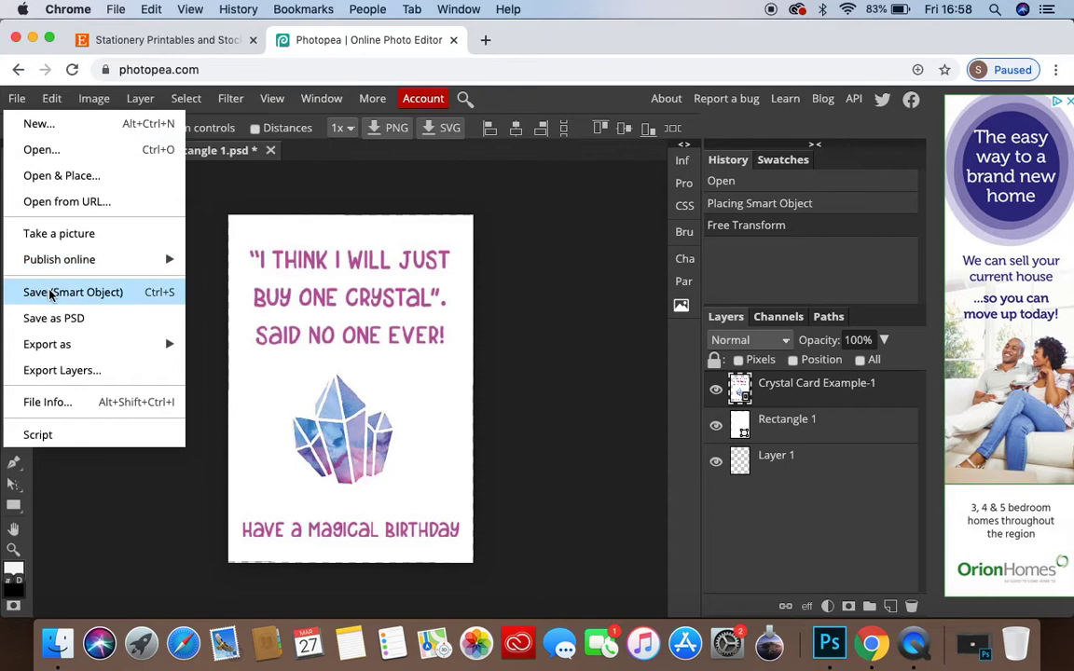
pyautogui.click(52, 294)
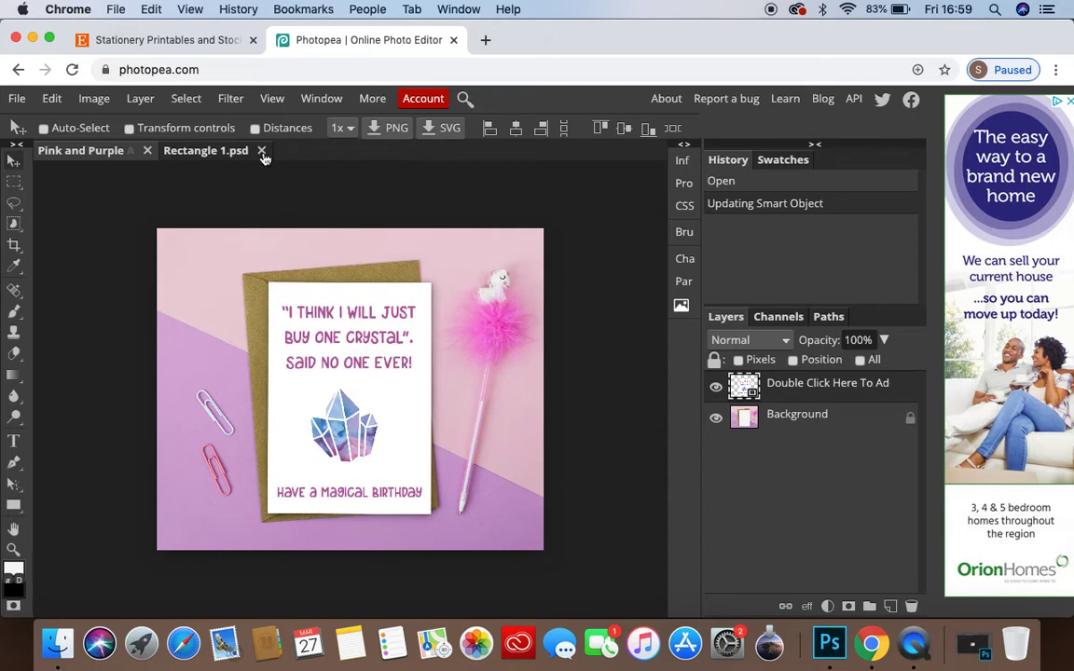
pyautogui.click(262, 152)
# Step: Close the Pink and Purple A5 Card Mockup.psd document, discarding its unsaved work
pyautogui.click(147, 152)
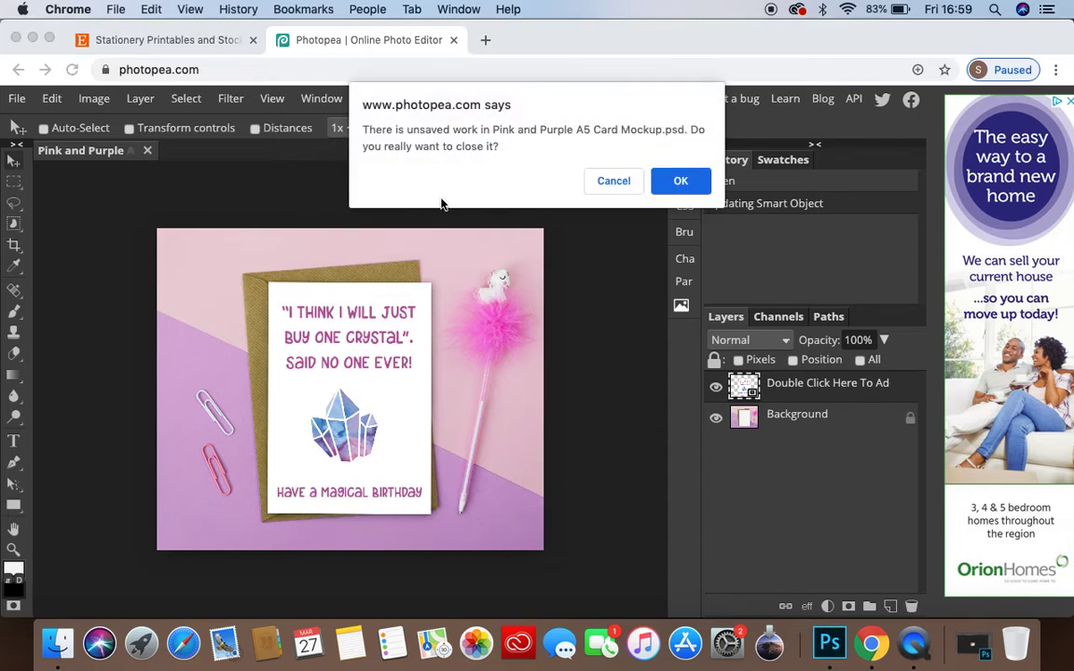
pyautogui.click(630, 187)
pyautogui.click(148, 152)
pyautogui.click(680, 181)
# Step: Open the JPG version of the Pink and Purple A5 card mockup from the computer
pyautogui.click(17, 100)
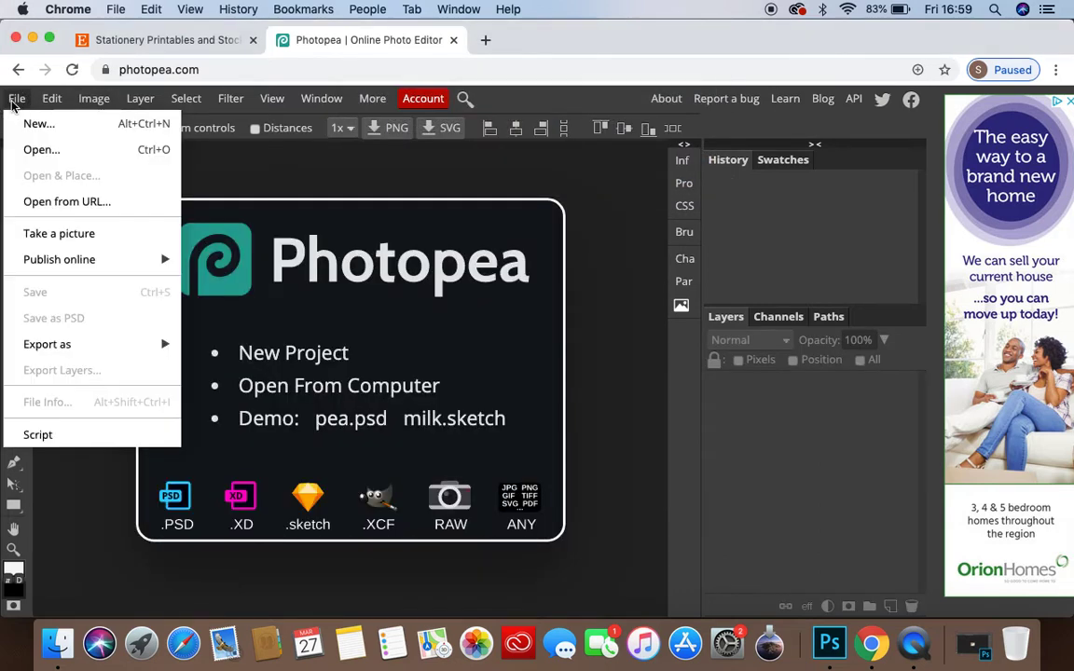
pyautogui.click(61, 145)
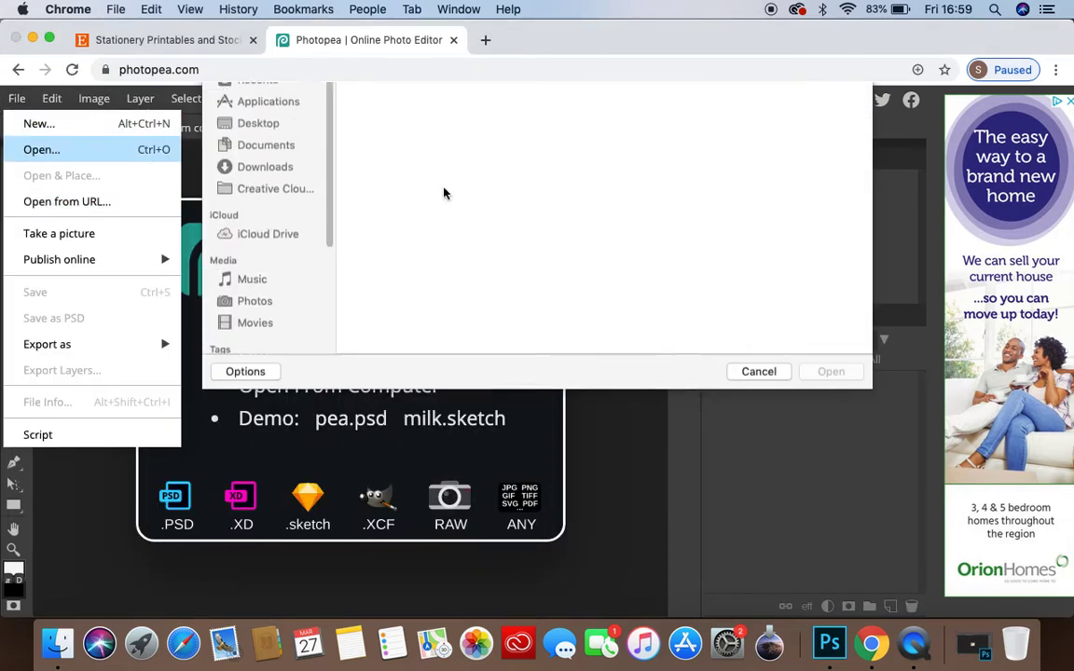
pyautogui.click(687, 166)
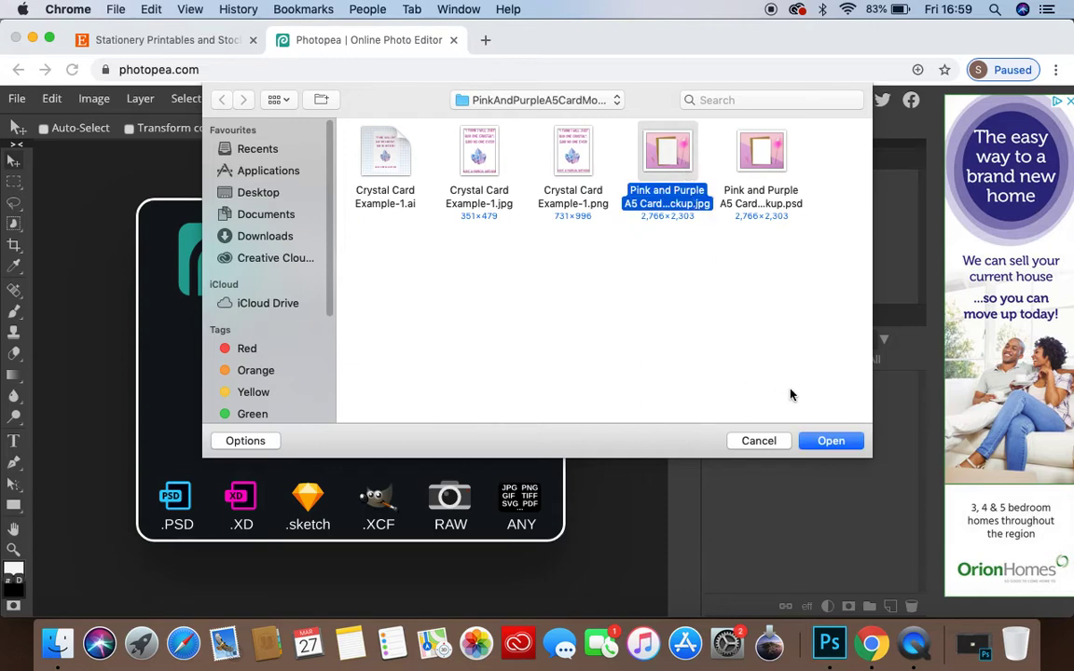
pyautogui.click(828, 442)
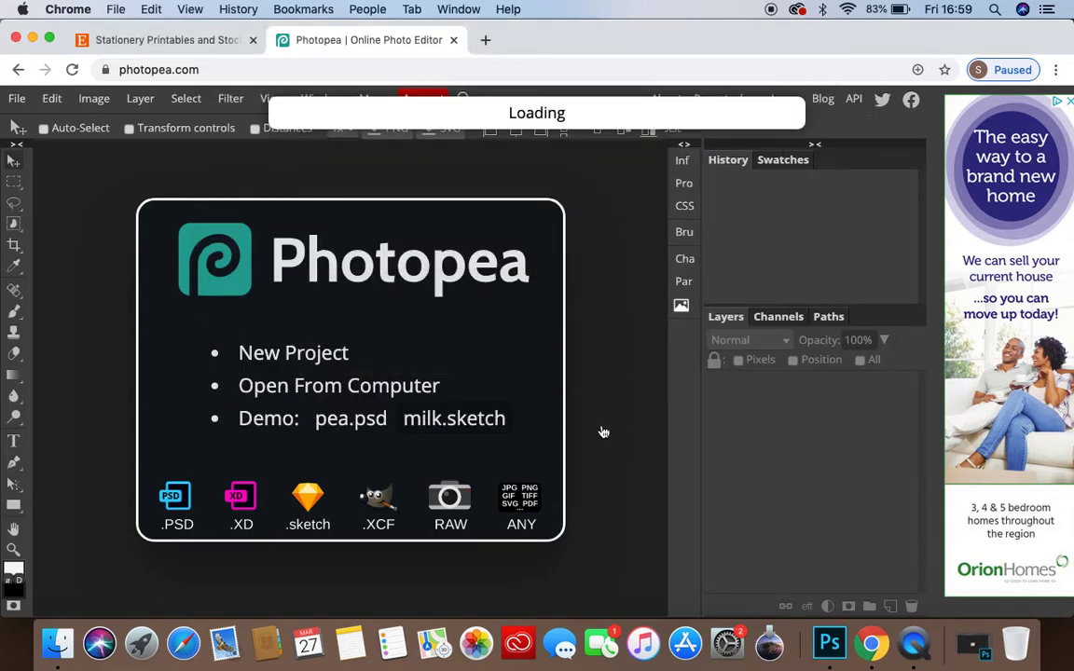
# Step: Place Crystal Card Example-1.jpg into the JPG card mockup
pyautogui.click(19, 99)
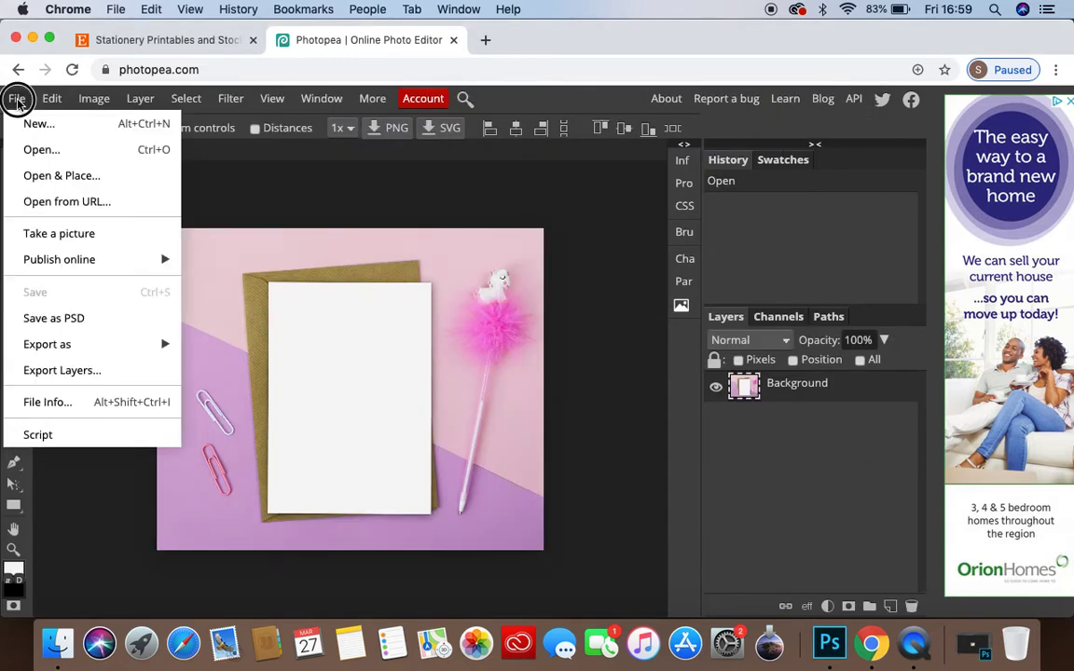
pyautogui.click(86, 176)
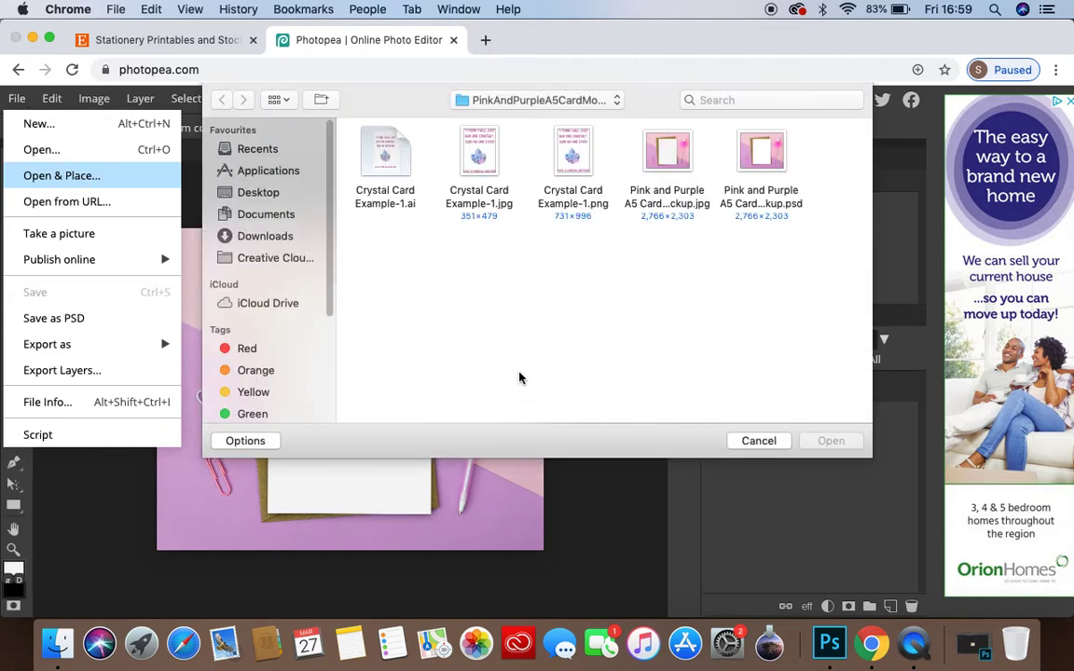
pyautogui.click(479, 153)
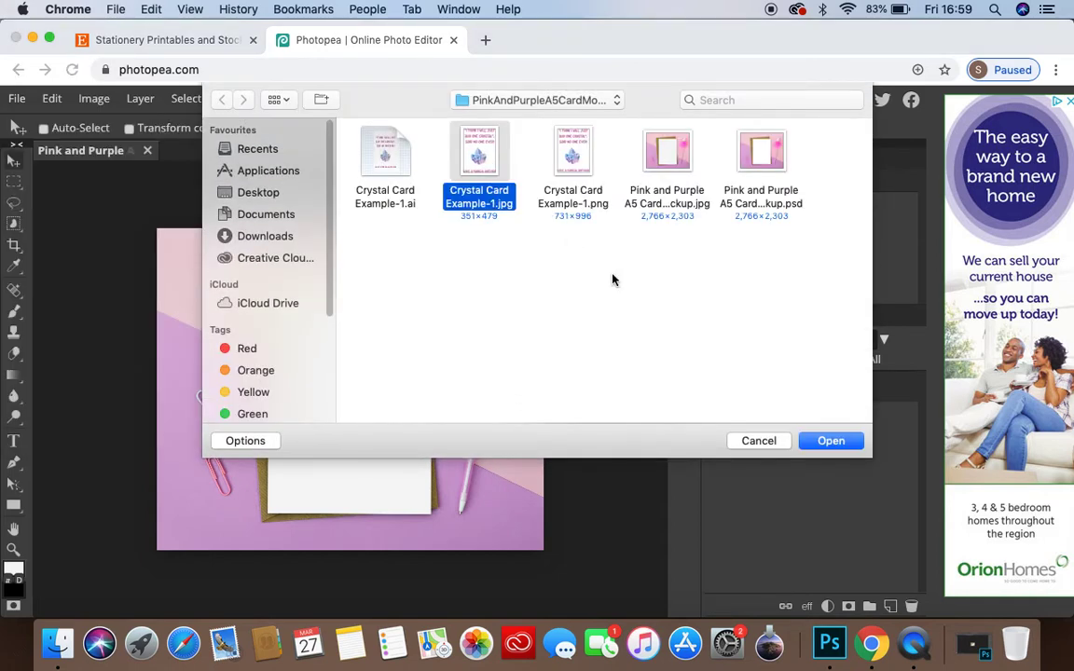
pyautogui.click(833, 443)
# Step: Scale the placed crystal artwork to about 277% and centre it on the mockup's white card
pyautogui.moveTo(195, 270); pyautogui.dragTo(382, 422)
pyautogui.moveTo(334, 356); pyautogui.dragTo(281, 303)
pyautogui.moveTo(386, 424); pyautogui.dragTo(412, 461)
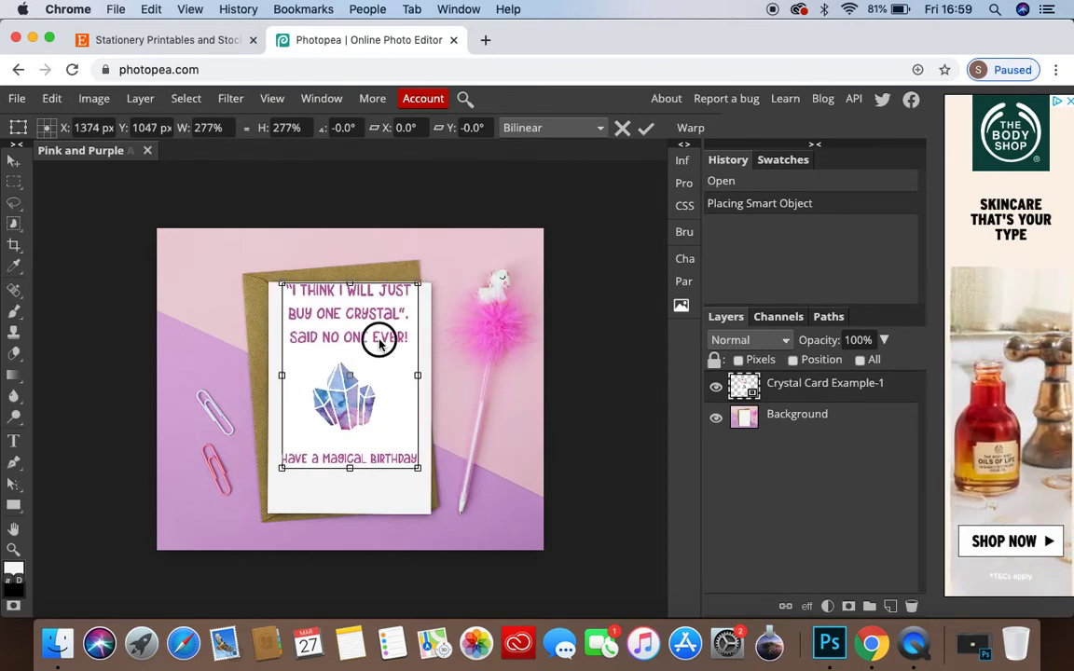
pyautogui.moveTo(378, 346); pyautogui.dragTo(374, 372)
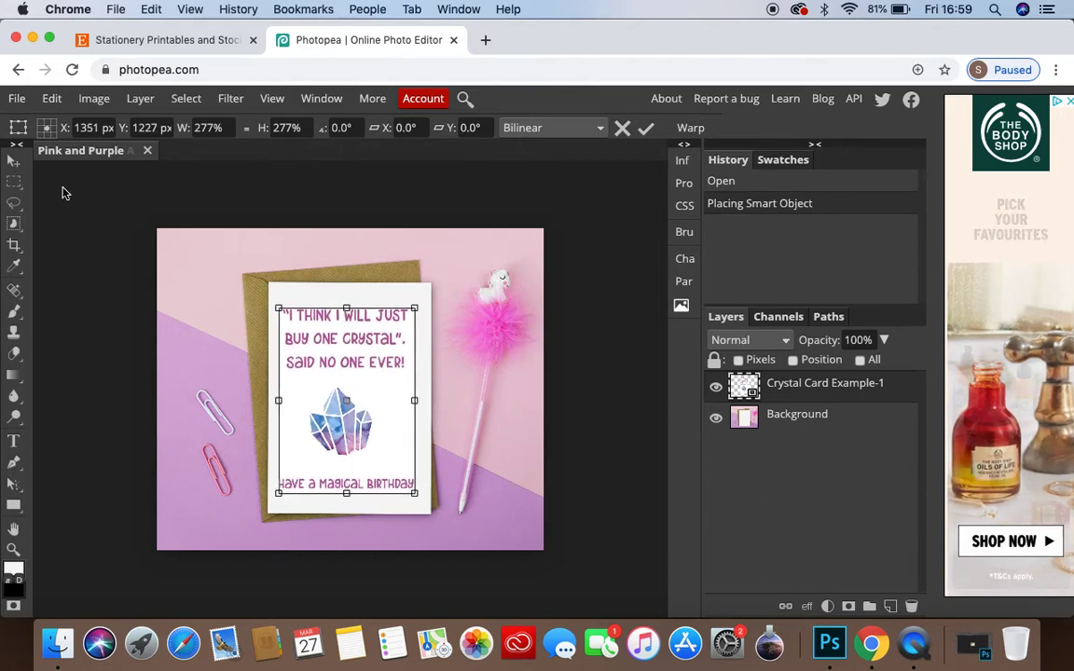
pyautogui.press('Return')
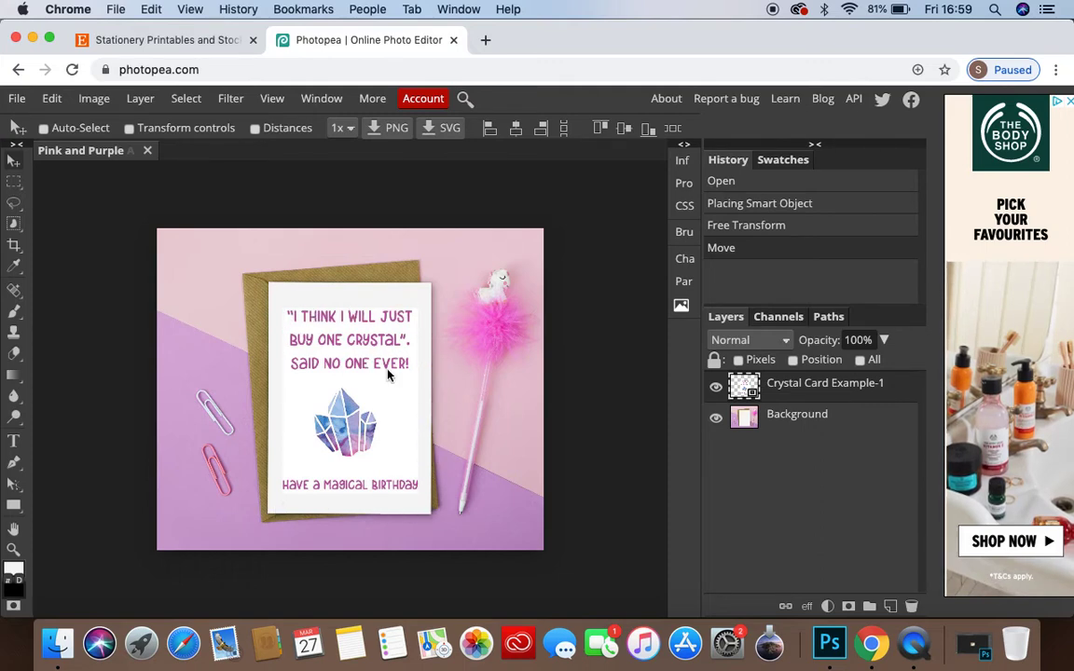
# Step: Delete the crystal artwork layer and close the JPG mockup document without saving
pyautogui.press('Delete')
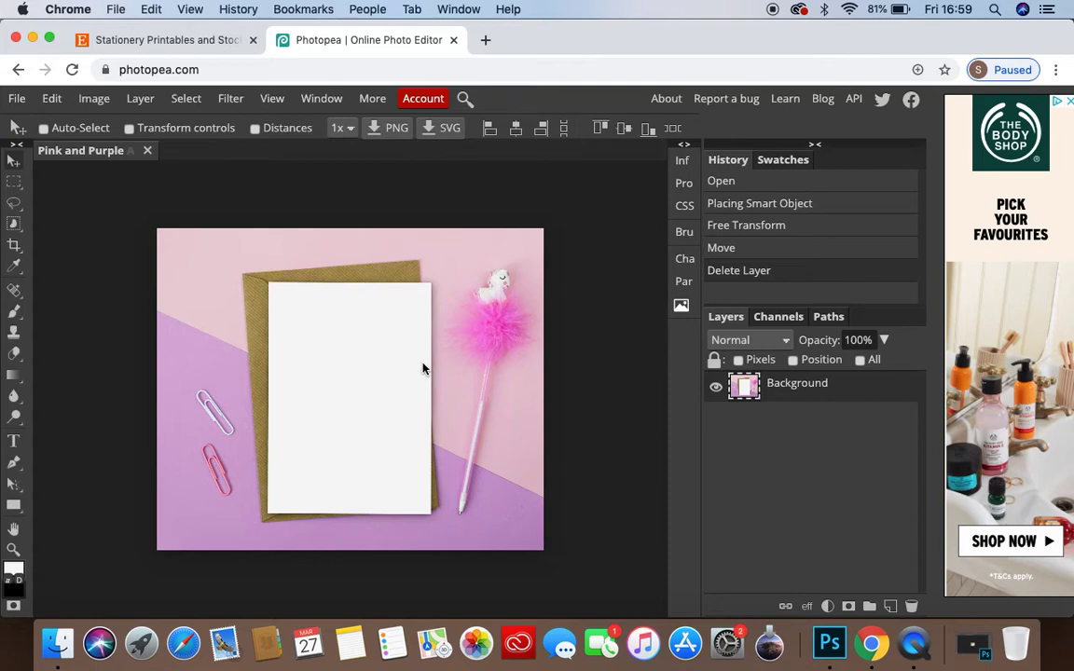
pyautogui.click(149, 154)
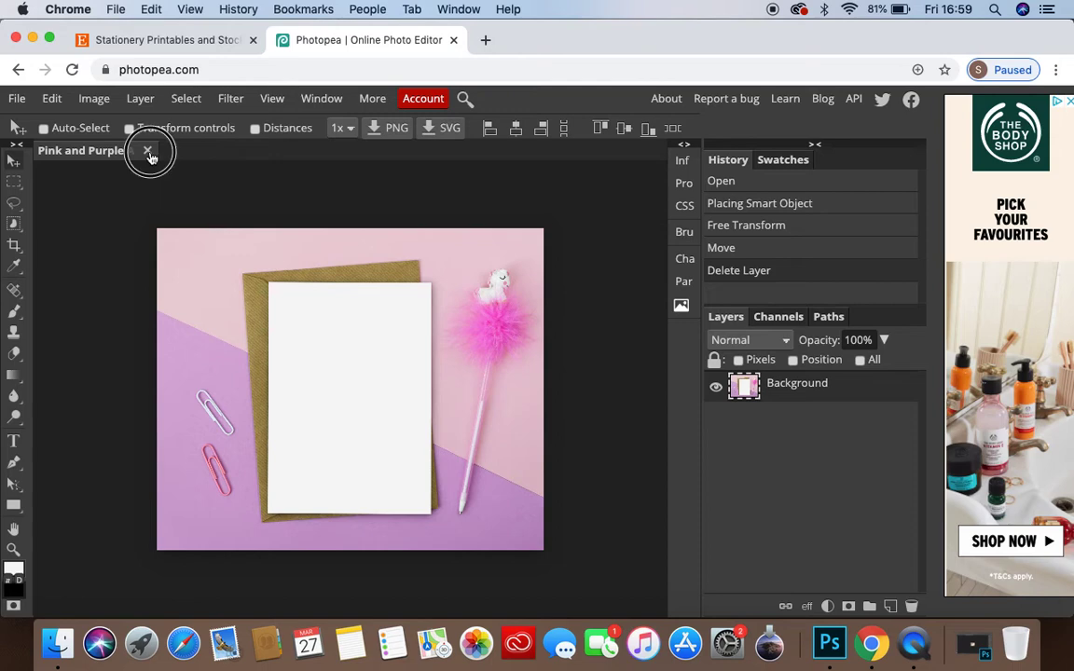
pyautogui.click(617, 179)
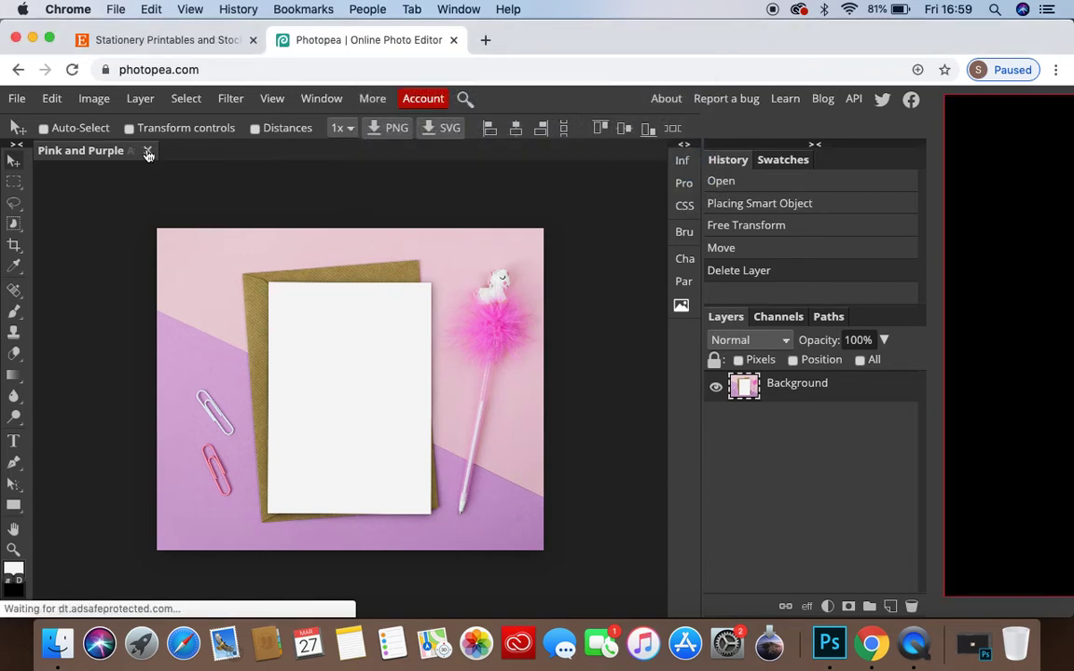
pyautogui.click(149, 155)
pyautogui.click(681, 181)
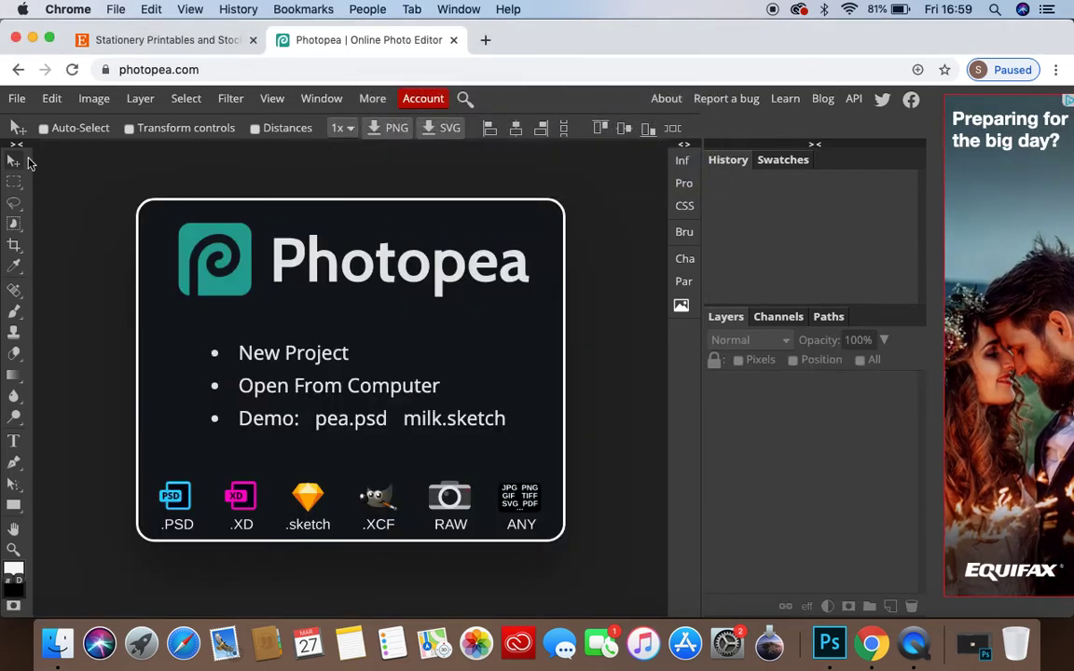
pyautogui.click(20, 97)
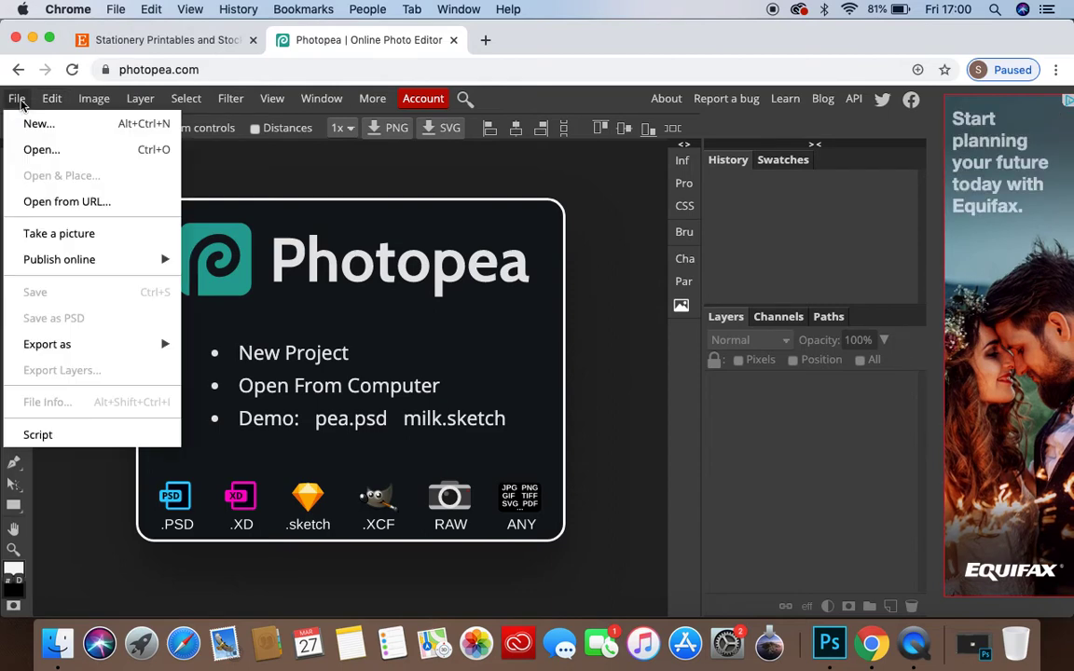
pyautogui.click(45, 203)
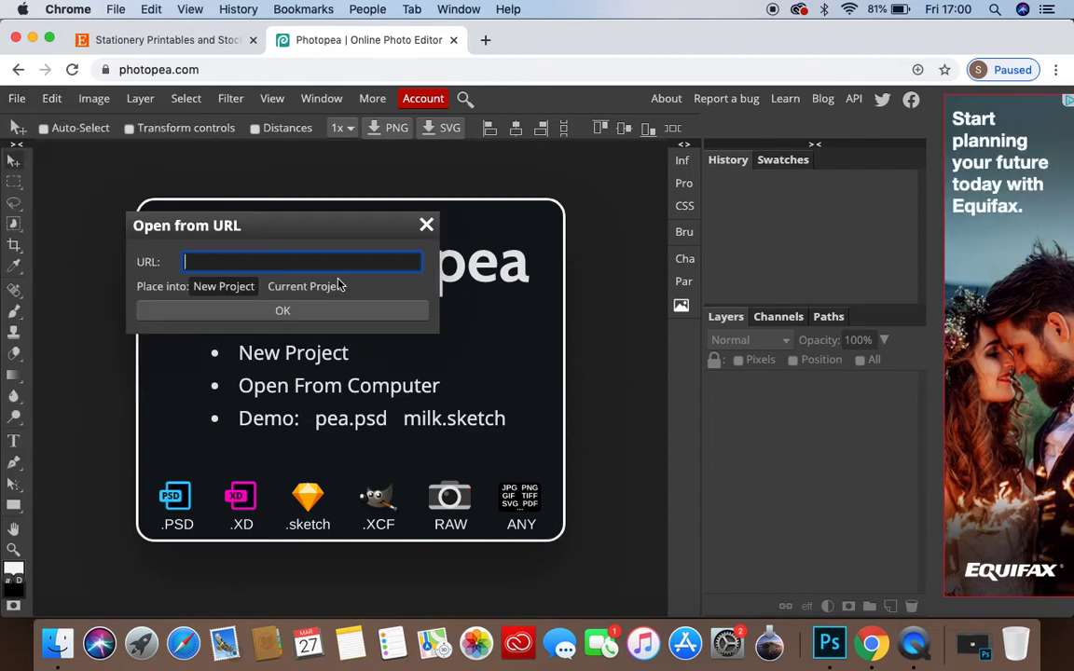
pyautogui.click(425, 226)
# Step: Open the PSD version of the Pink and Purple A5 card mockup from the computer
pyautogui.click(19, 97)
pyautogui.click(39, 151)
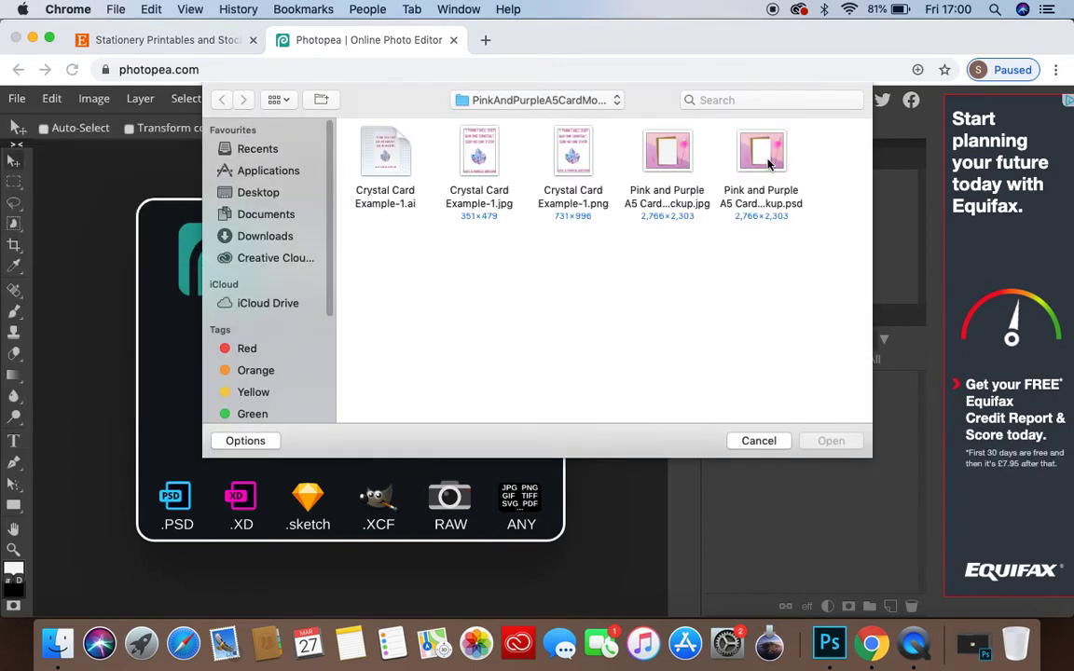
pyautogui.click(766, 159)
pyautogui.click(828, 441)
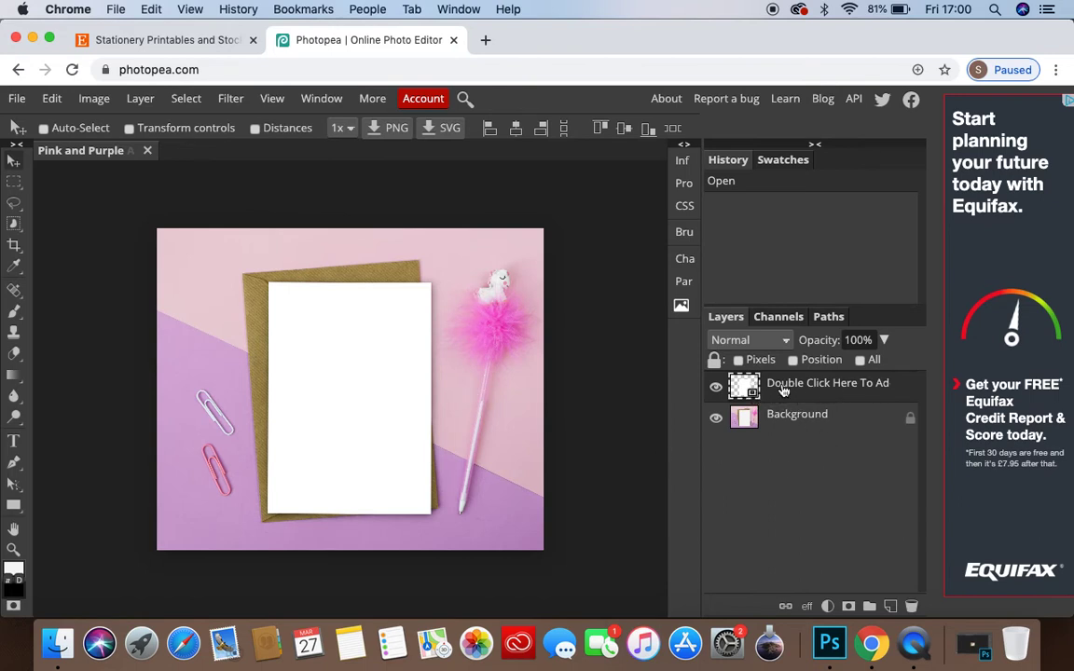
# Step: Open the card's smart object layer for editing and place Crystal Card Example-1.jpg above Rectangle 1
pyautogui.doubleClick(740, 386)
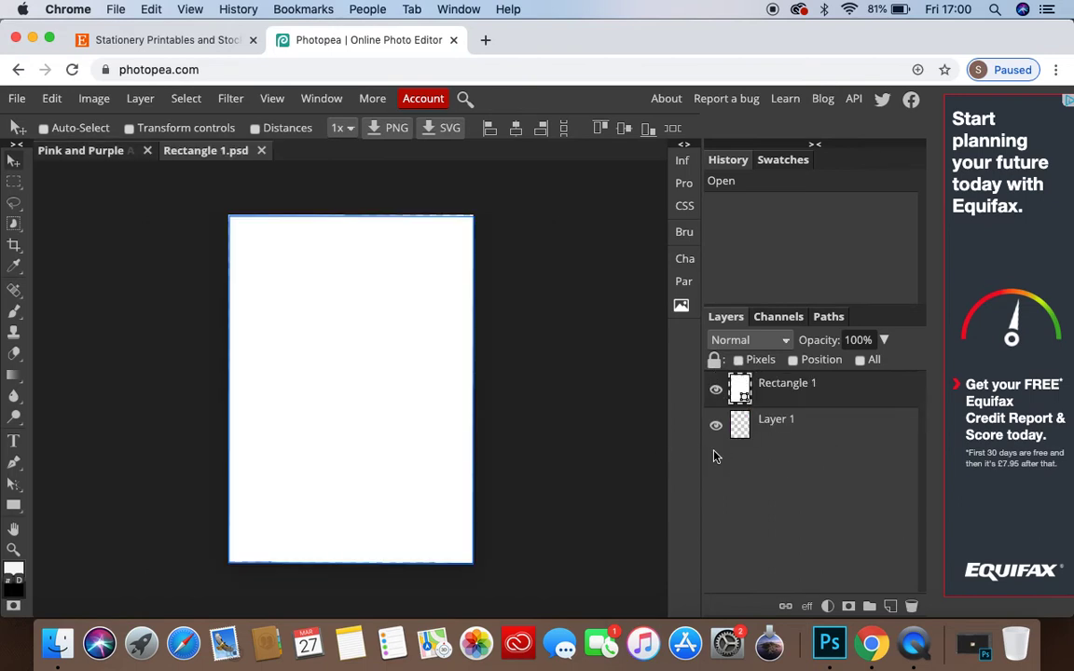
pyautogui.click(17, 98)
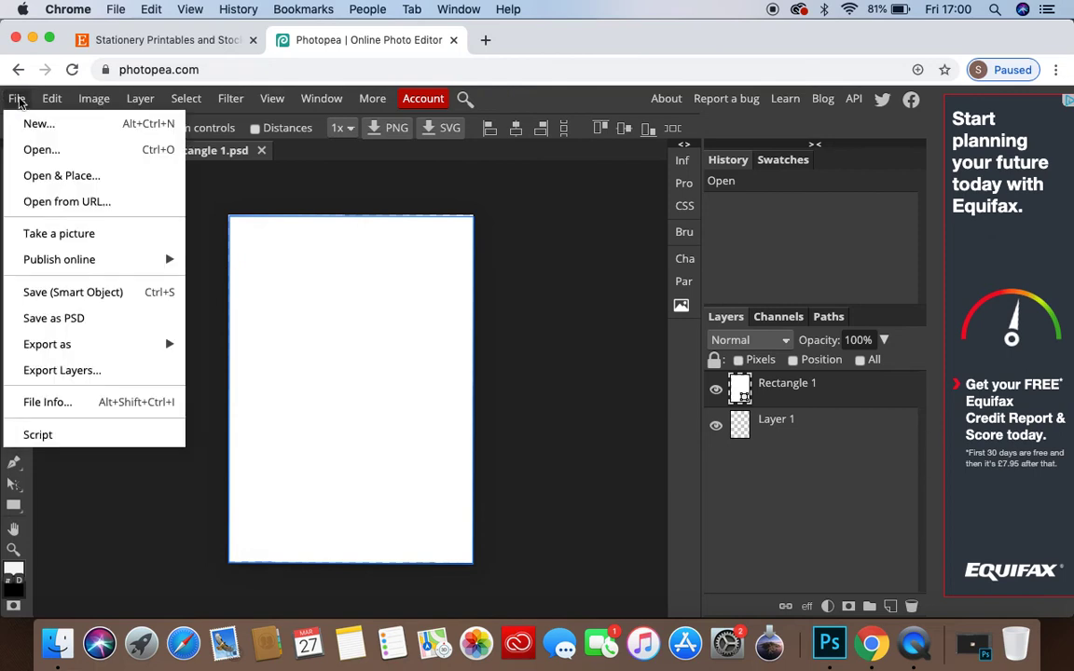
pyautogui.click(54, 180)
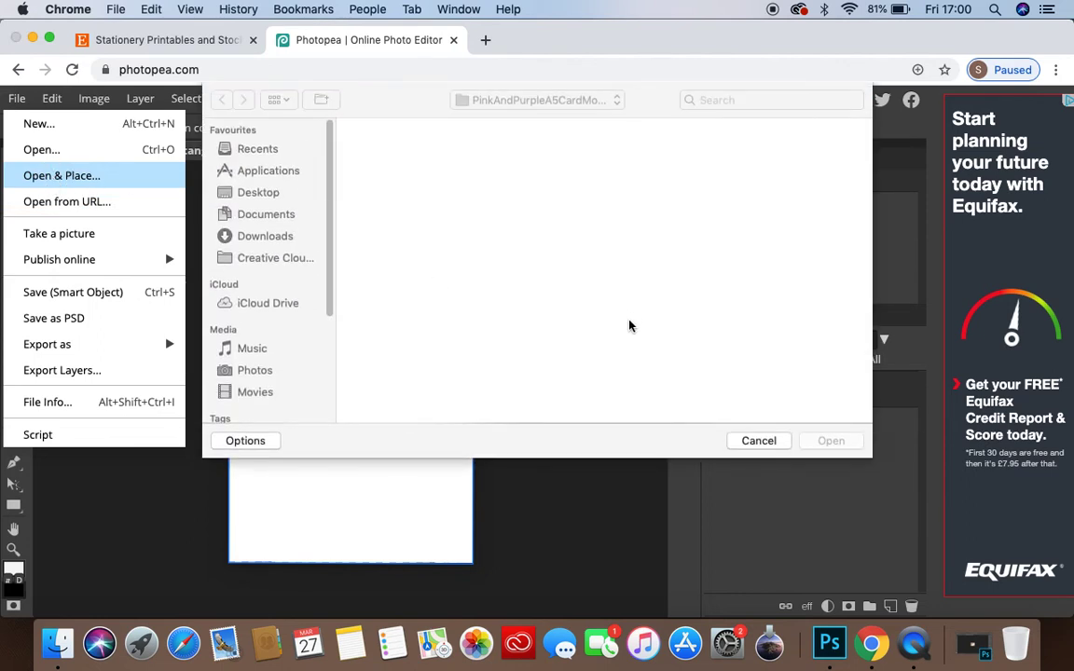
pyautogui.click(480, 154)
pyautogui.click(828, 440)
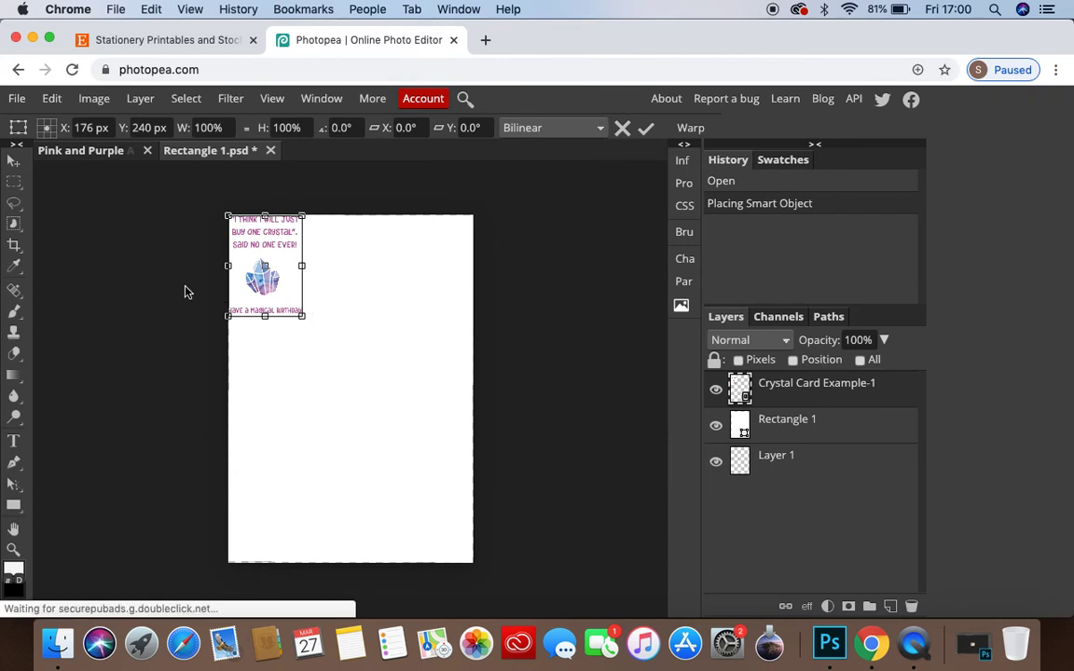
# Step: Scale the placed crystal artwork to about 301% and centre it on the white rectangle at about X 585 px, Y 830 px
pyautogui.moveTo(296, 314); pyautogui.dragTo(458, 516)
pyautogui.moveTo(377, 308)
pyautogui.mouseDown()
pyautogui.moveTo(388, 337)
pyautogui.moveTo(383, 326)
pyautogui.mouseUp()
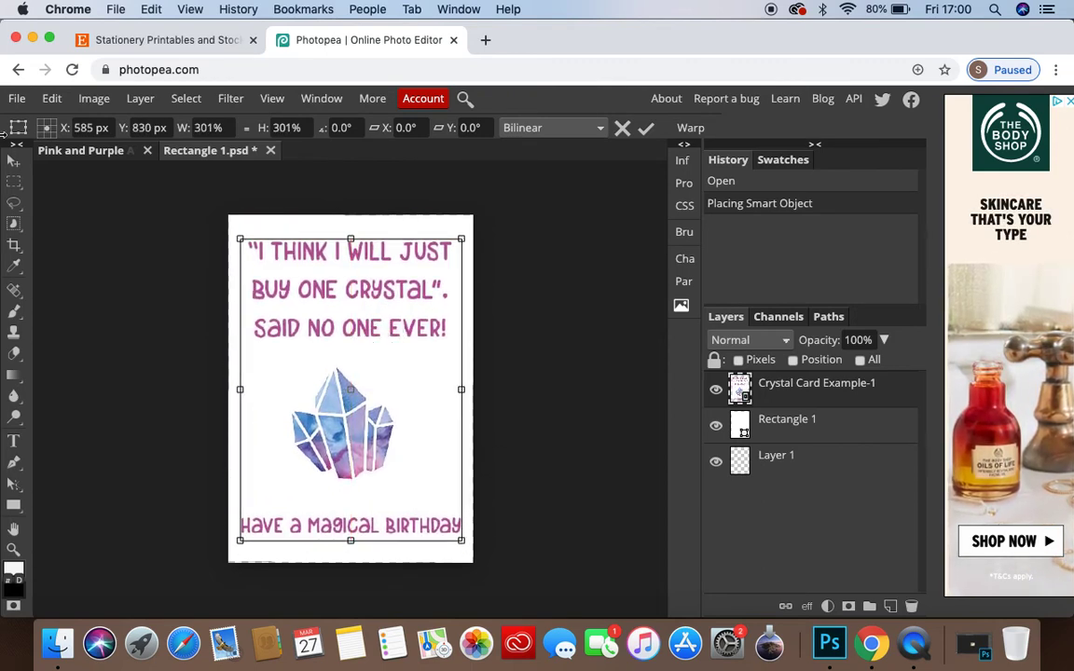
pyautogui.click(14, 166)
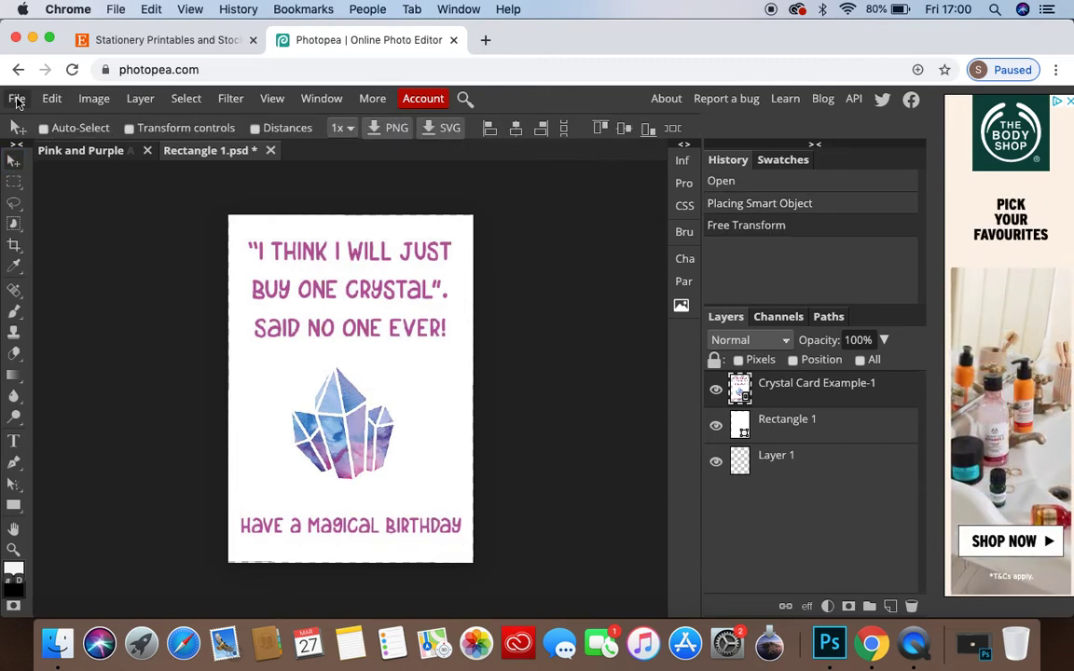
# Step: Save the edited smart object and switch to the Pink and Purple card mockup document
pyautogui.click(16, 99)
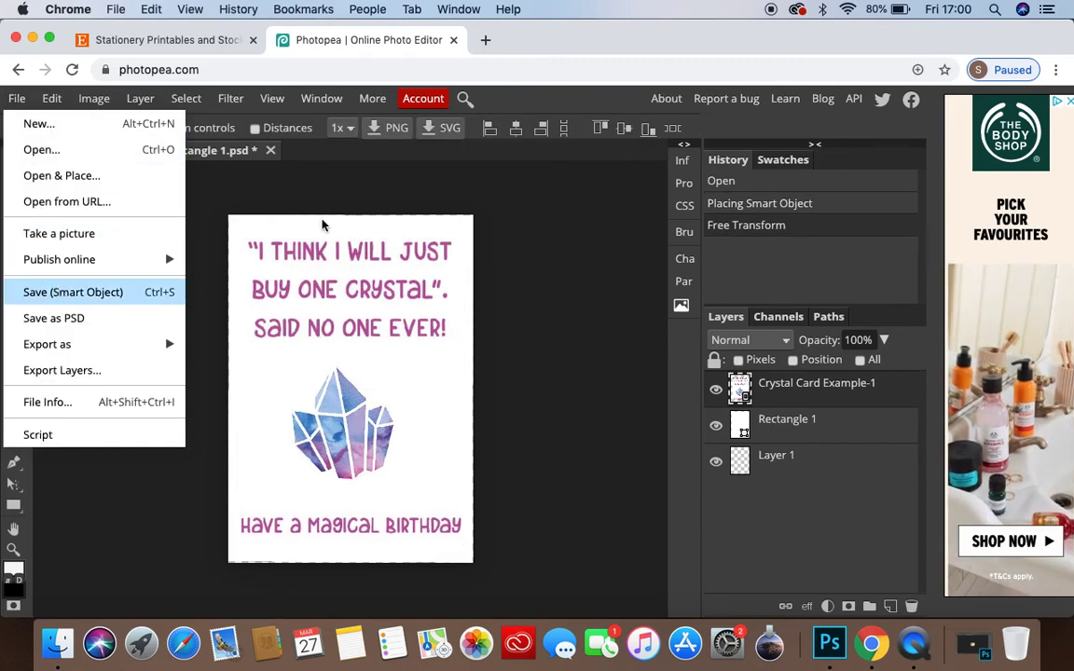
pyautogui.hotkey('ctrl', 's')
pyautogui.click(97, 152)
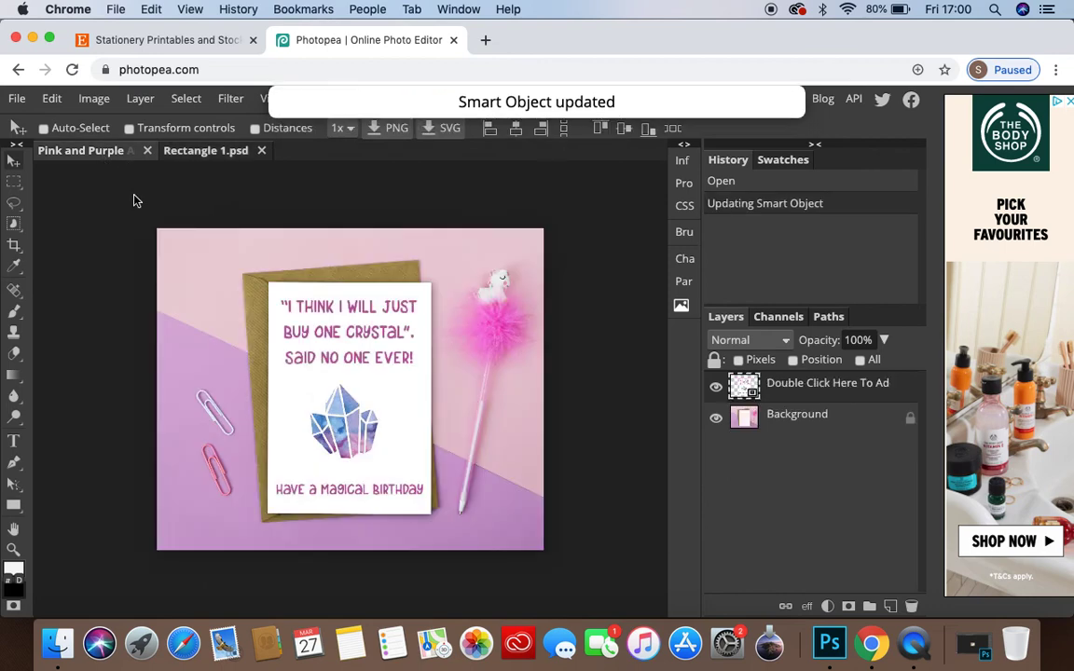